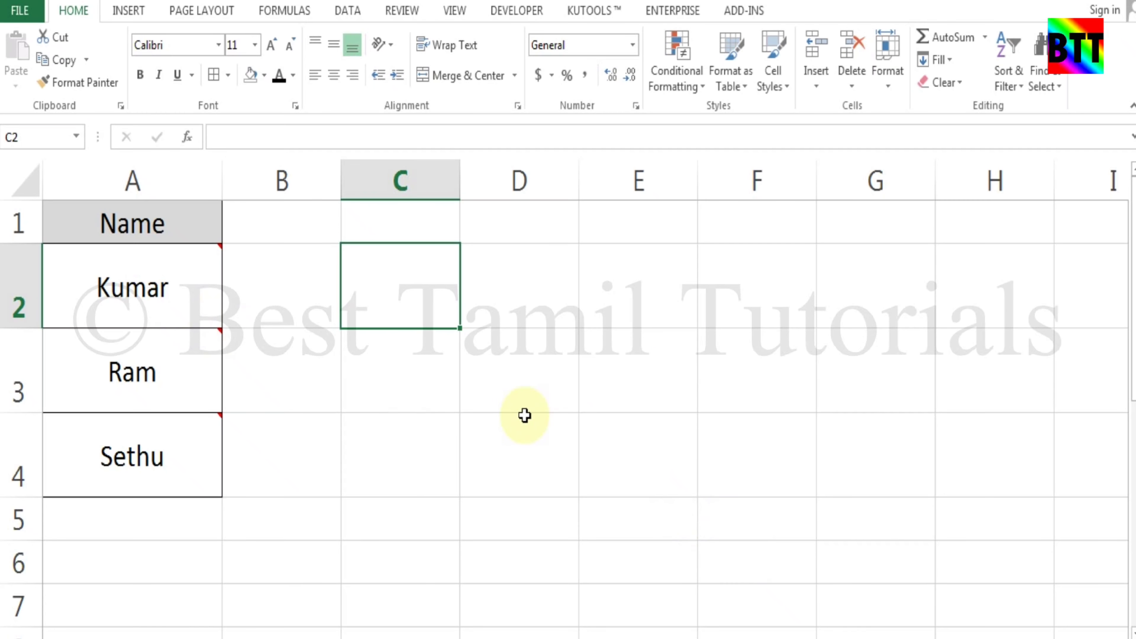
- Enter Kumar, Ram and Sethu in D2, D3 and D4, fixing the 'Suethu' typo
{"action": "left_click", "coordinate": [524, 285]}
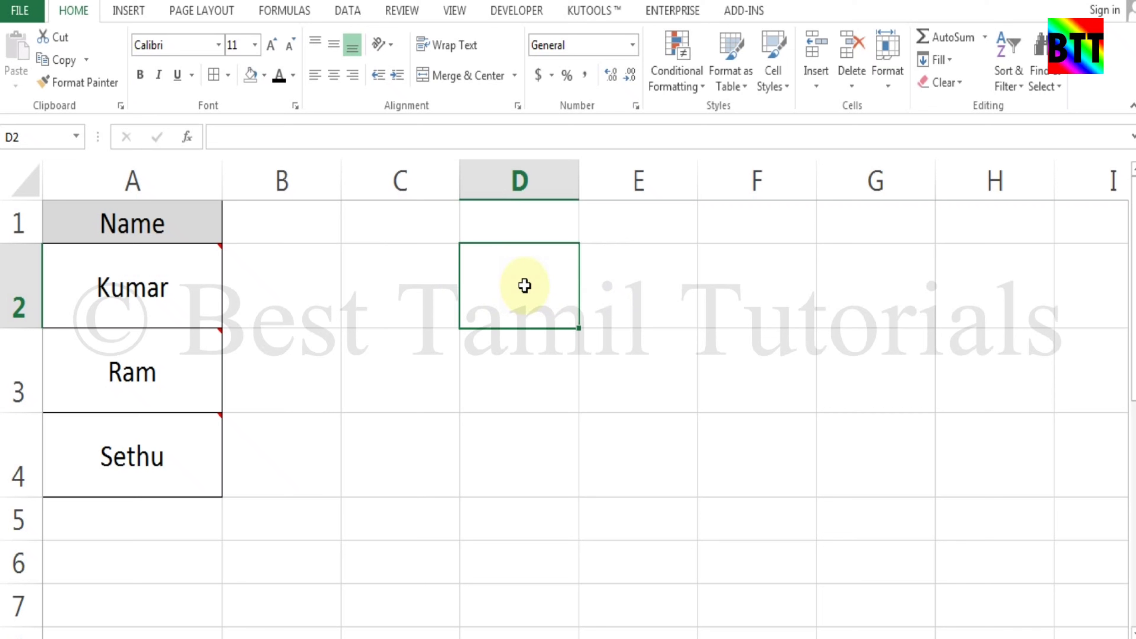
{"action": "double_click", "coordinate": [524, 285]}
{"action": "type", "text": "Kumar"}
{"action": "key", "text": "Return"}
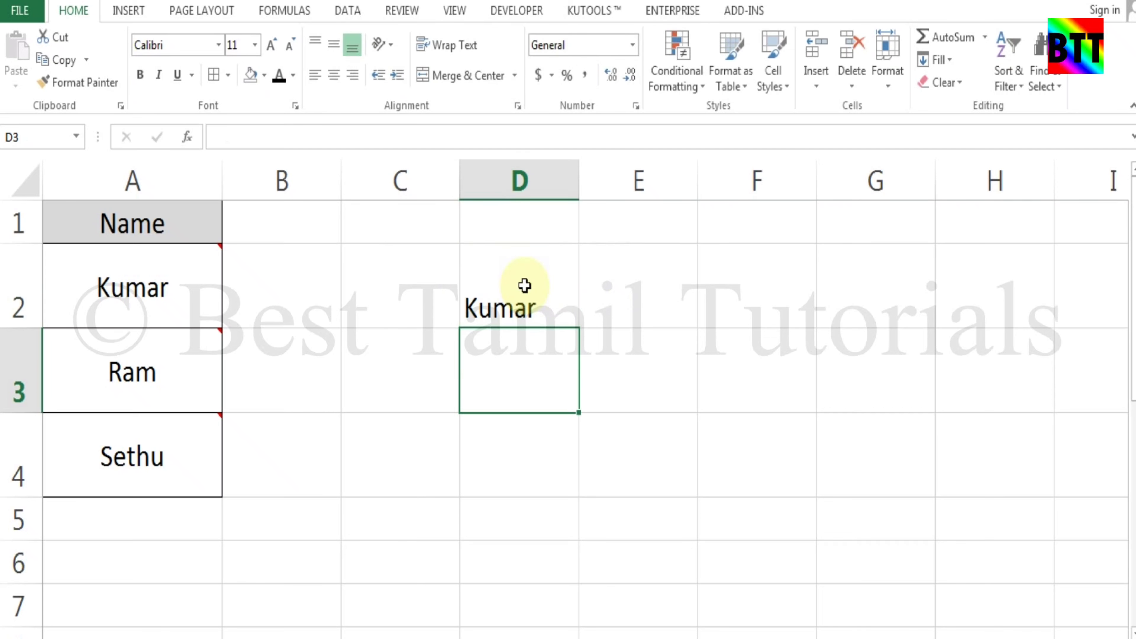
{"action": "type", "text": "Ram"}
{"action": "key", "text": "Return"}
{"action": "type", "text": "S"}
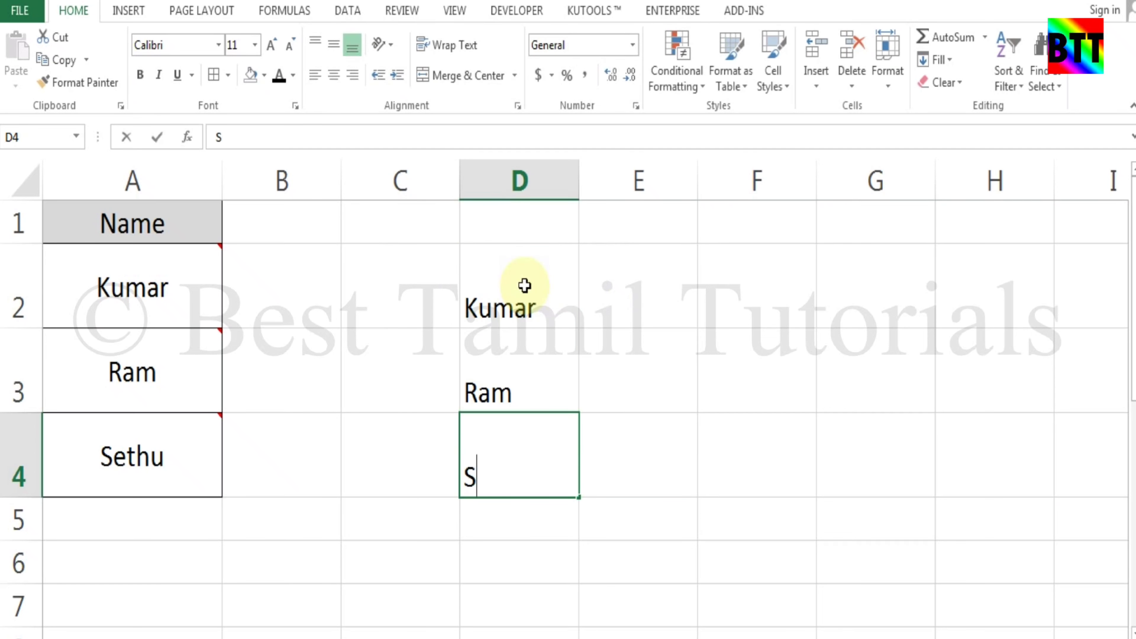
{"action": "type", "text": "uethu"}
{"action": "key", "text": "BackSpace"}
{"action": "key", "text": "BackSpace"}
{"action": "key", "text": "BackSpace"}
{"action": "key", "text": "BackSpace"}
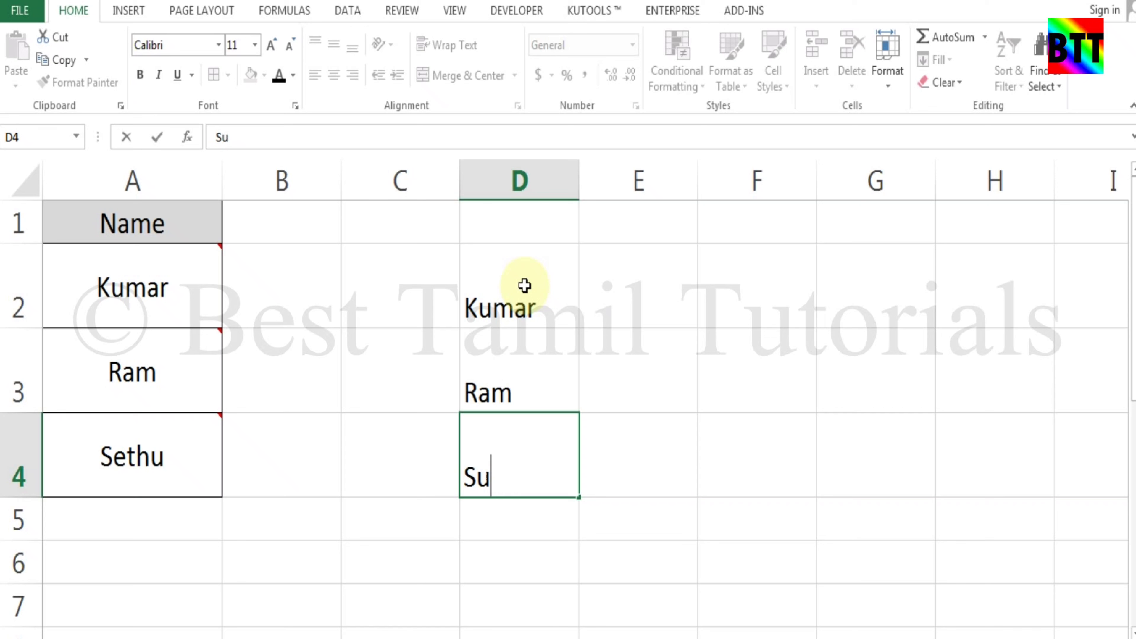
{"action": "key", "text": "BackSpace"}
{"action": "type", "text": "ethu"}
{"action": "key", "text": "ctrl+Return"}
{"action": "key", "text": "Return"}
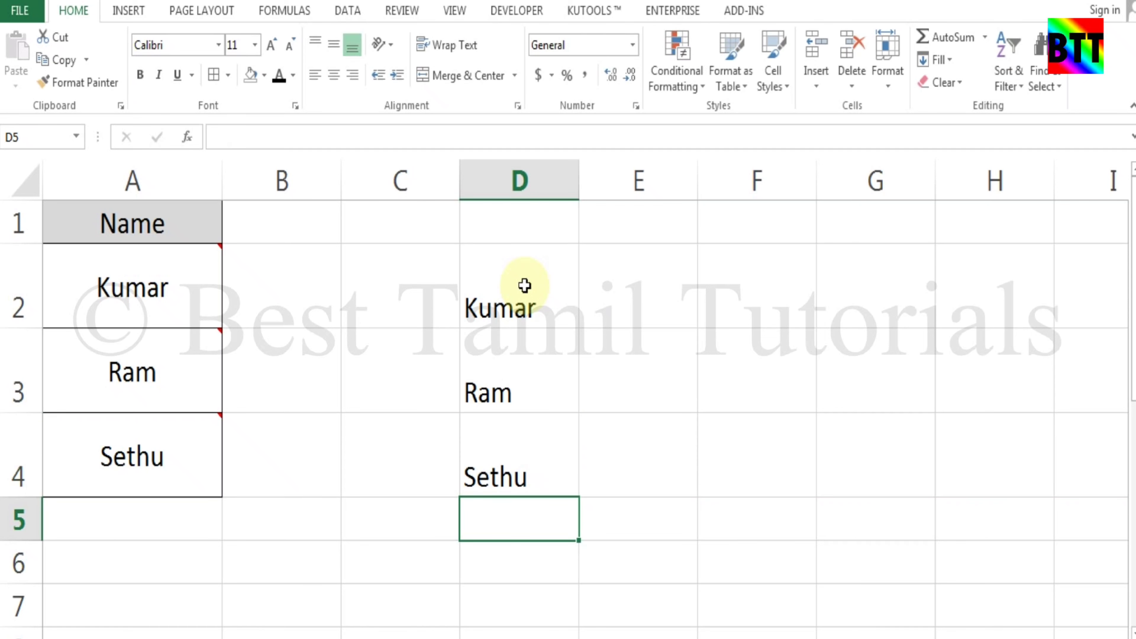
- Centre the text in D1:D4 horizontally and vertically
{"action": "left_click_drag", "start_coordinate": [545, 234], "coordinate": [537, 464]}
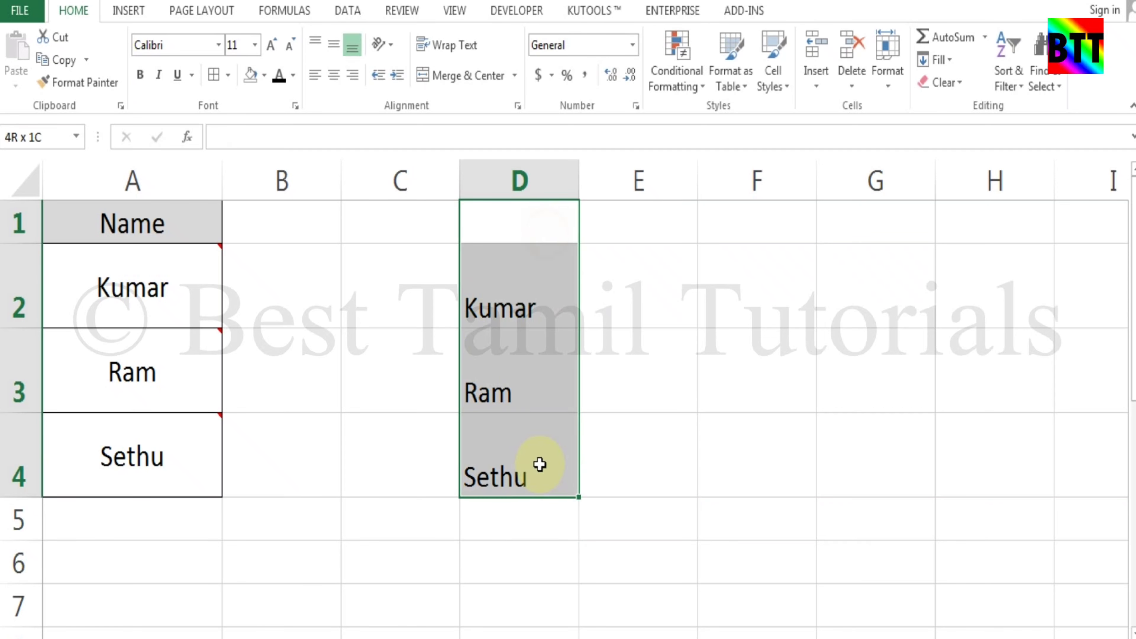
{"action": "left_click", "coordinate": [334, 75]}
{"action": "left_click", "coordinate": [339, 45]}
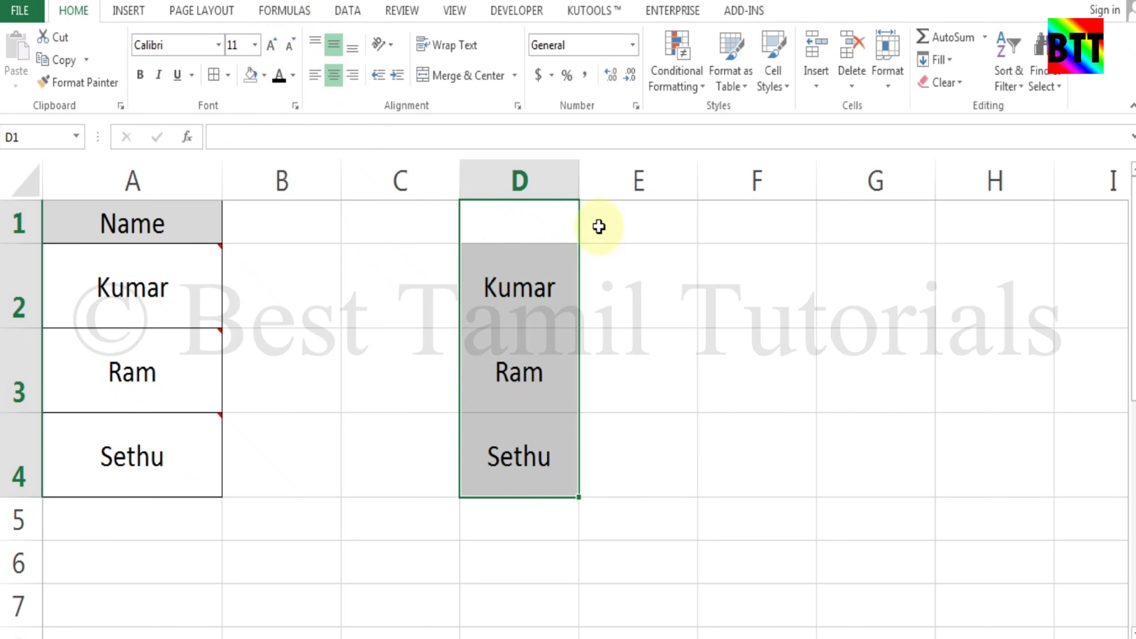
- Add the heading Name in cell D1
{"action": "left_click", "coordinate": [518, 235]}
{"action": "type", "text": "Name"}
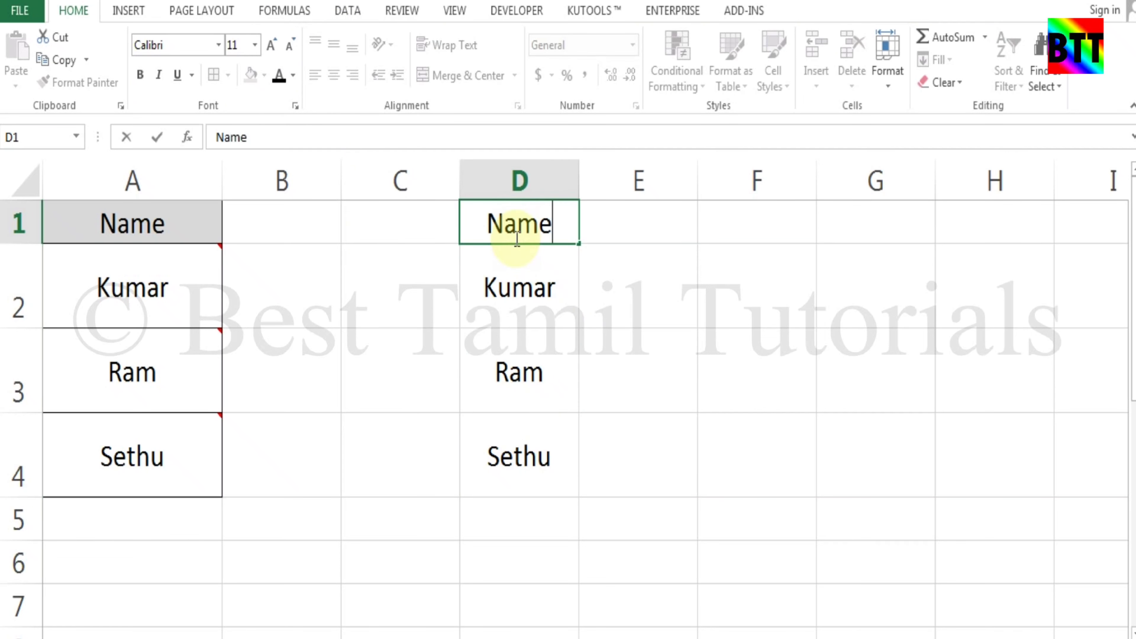
{"action": "key", "text": "Return"}
- Apply All Borders to D1:D4
{"action": "left_click_drag", "start_coordinate": [515, 238], "coordinate": [515, 448]}
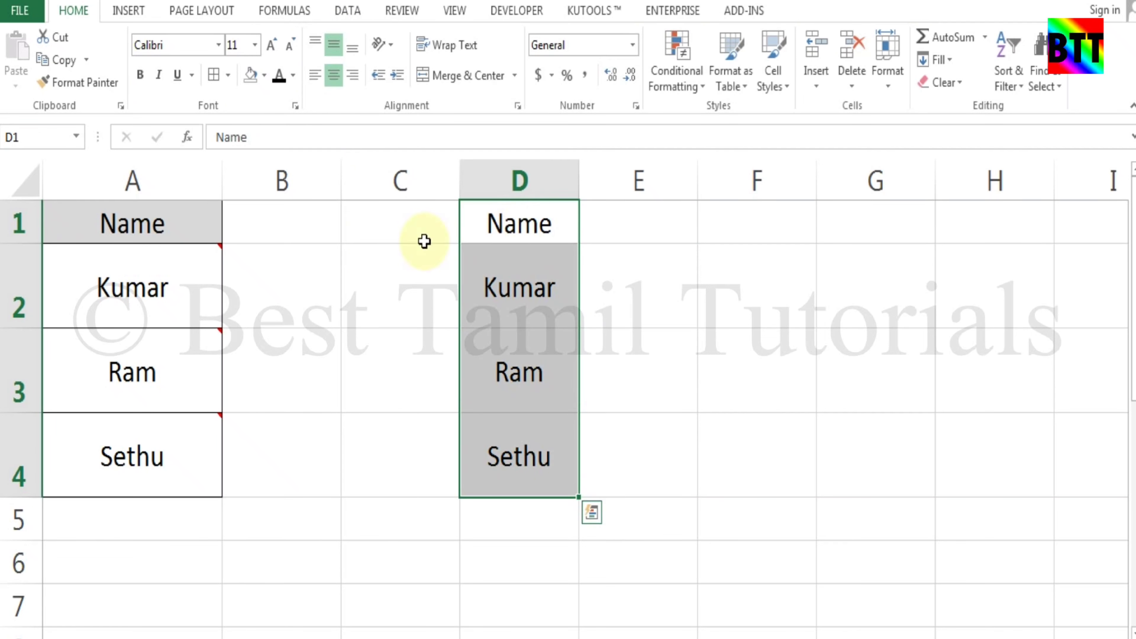
{"action": "left_click", "coordinate": [222, 67]}
{"action": "left_click", "coordinate": [702, 332]}
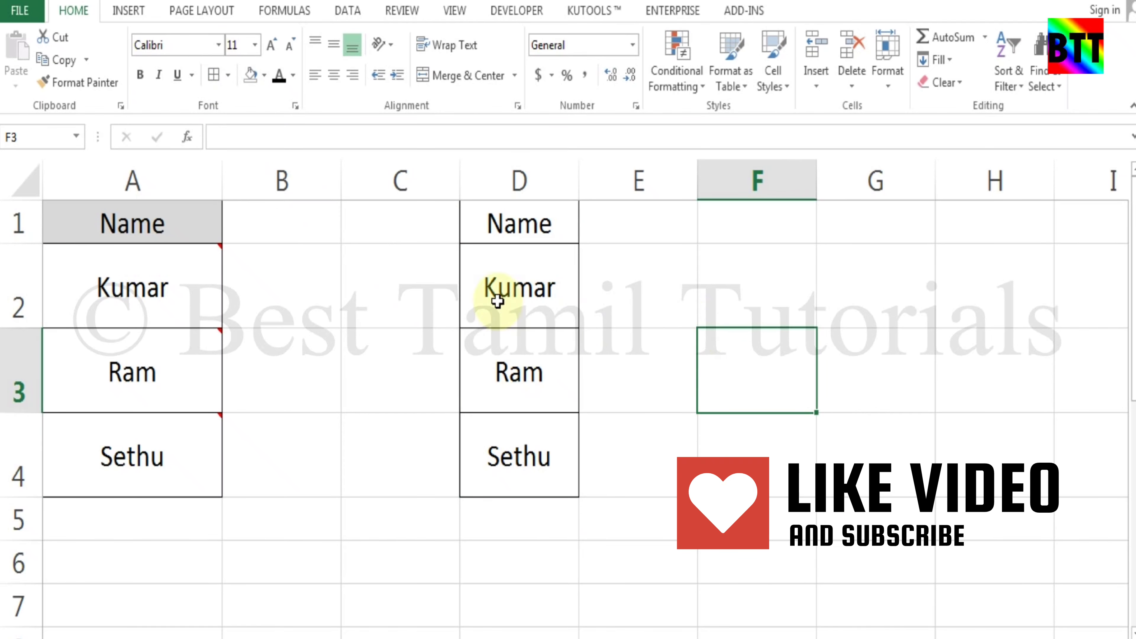
{"action": "left_click", "coordinate": [525, 291]}
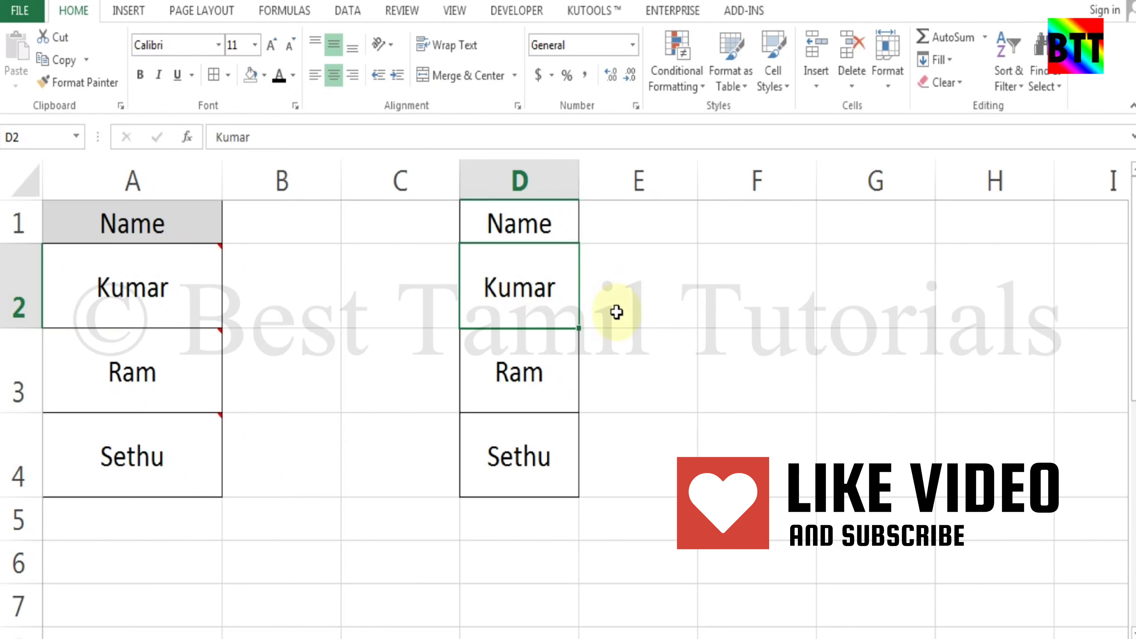
- Insert a comment on D2 and delete its default author label so it is empty
{"action": "right_click", "coordinate": [522, 287]}
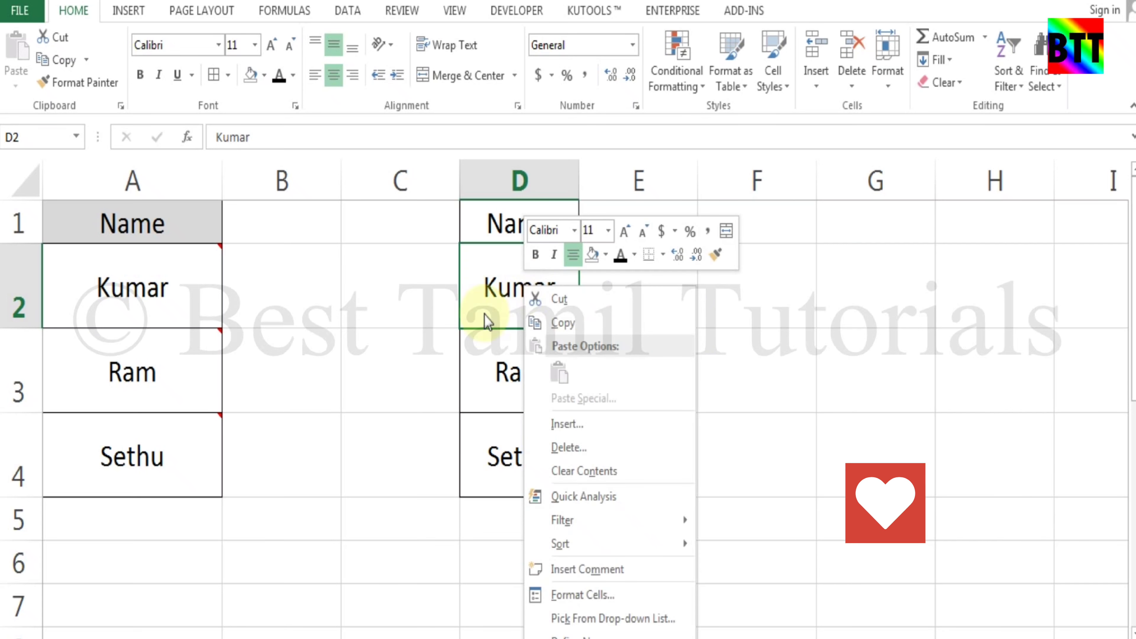
{"action": "left_click", "coordinate": [587, 569]}
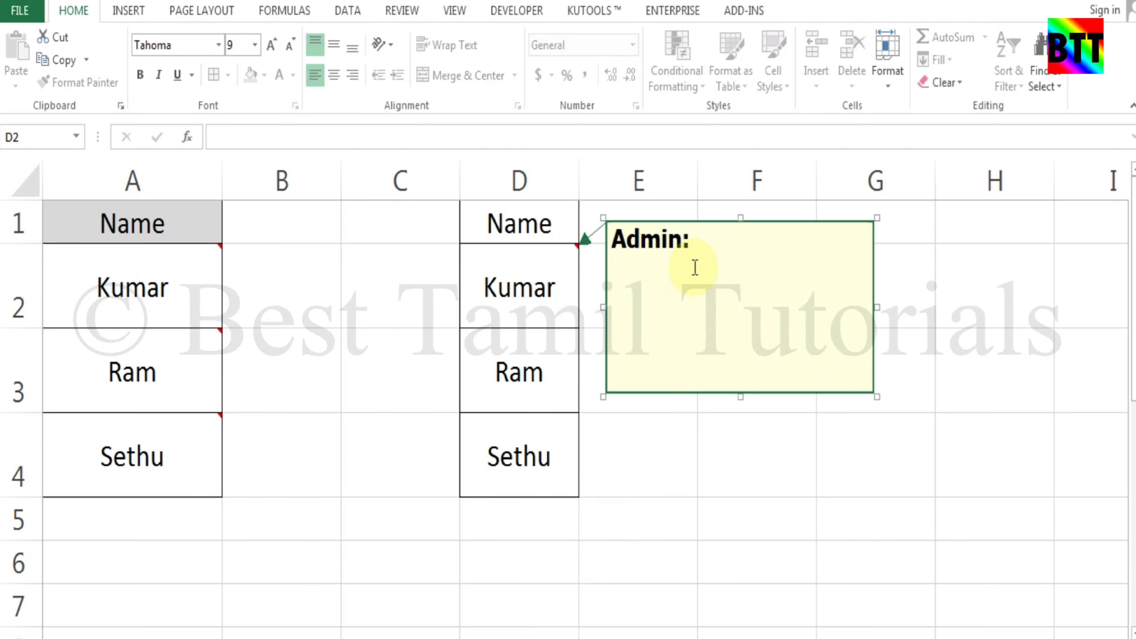
{"action": "left_click_drag", "start_coordinate": [698, 242], "coordinate": [609, 239]}
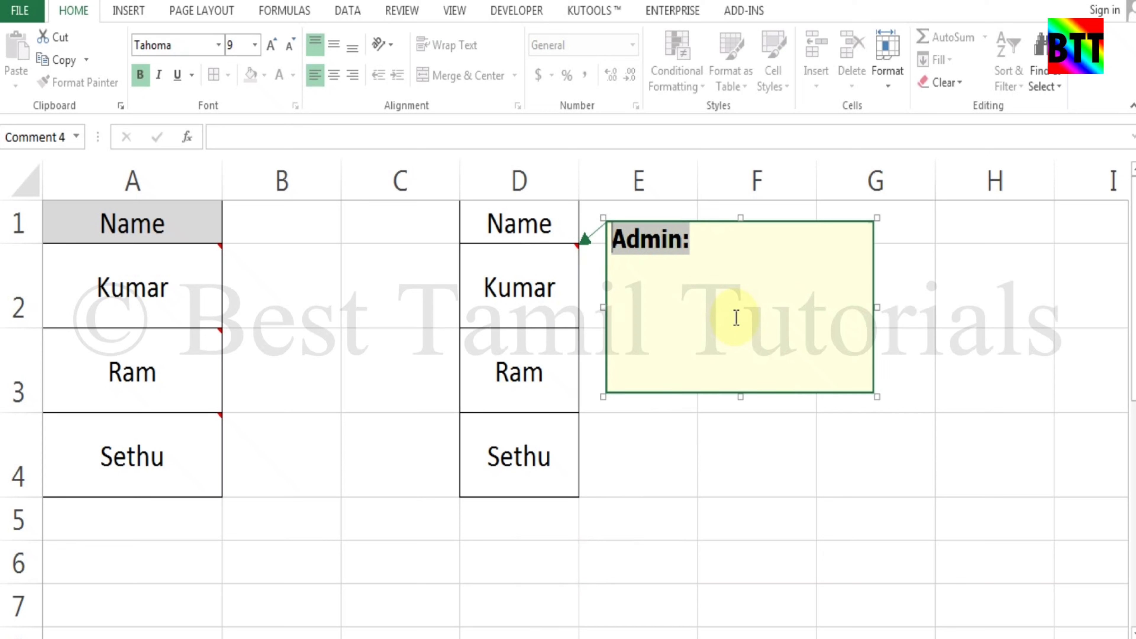
{"action": "key", "text": "Delete"}
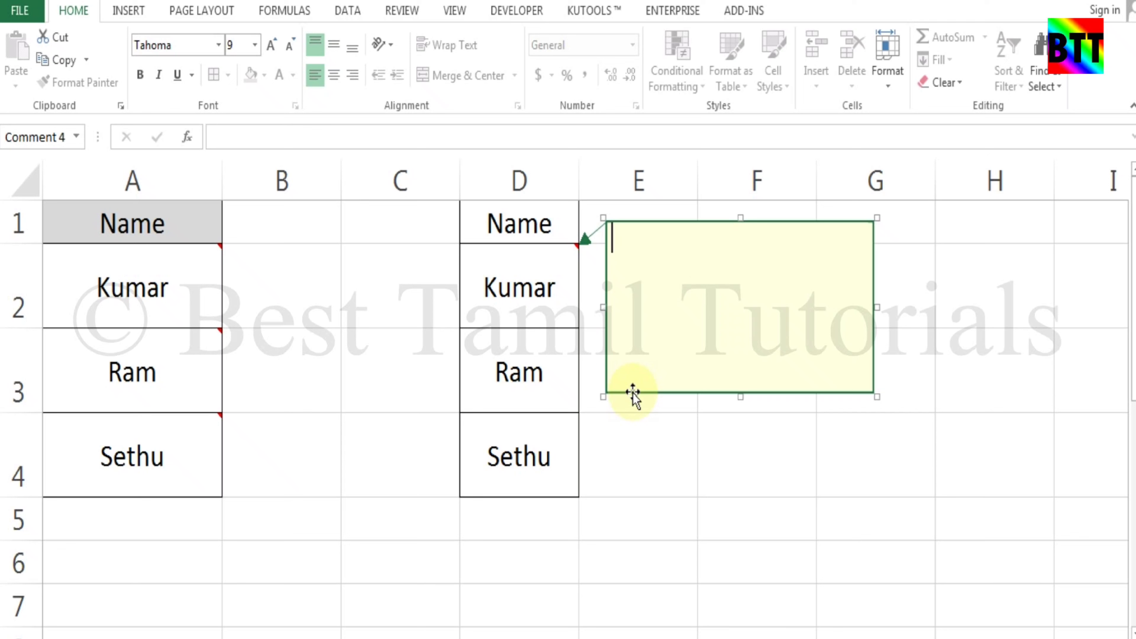
- Open the Format Comment dialog from the D2 comment box's shortcut menu
{"action": "right_click", "coordinate": [633, 393]}
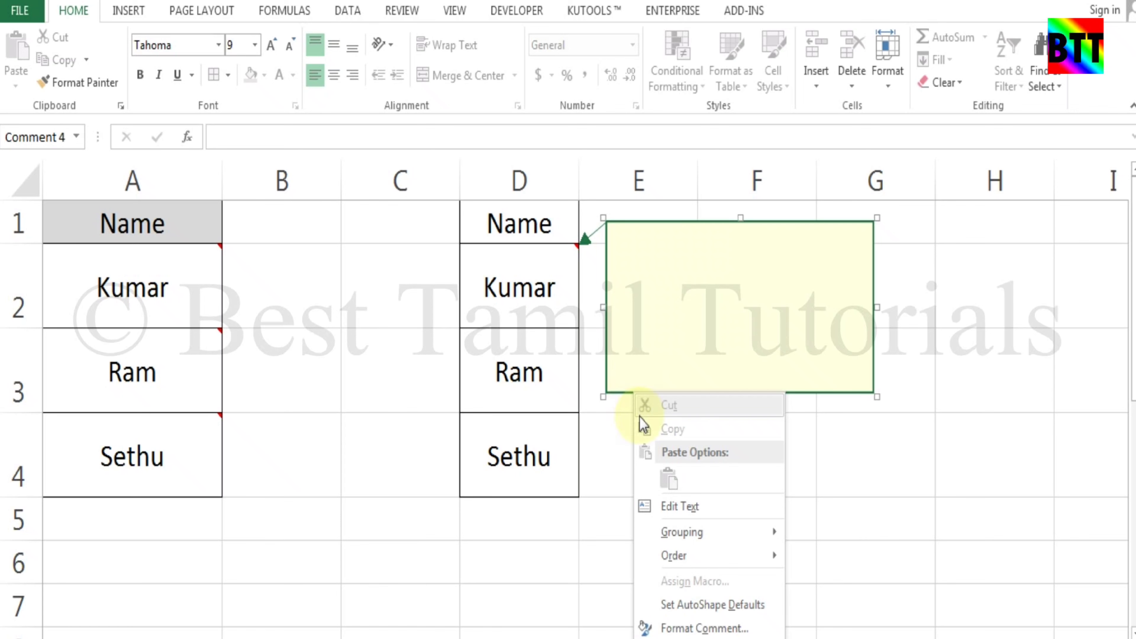
{"action": "left_click", "coordinate": [701, 628]}
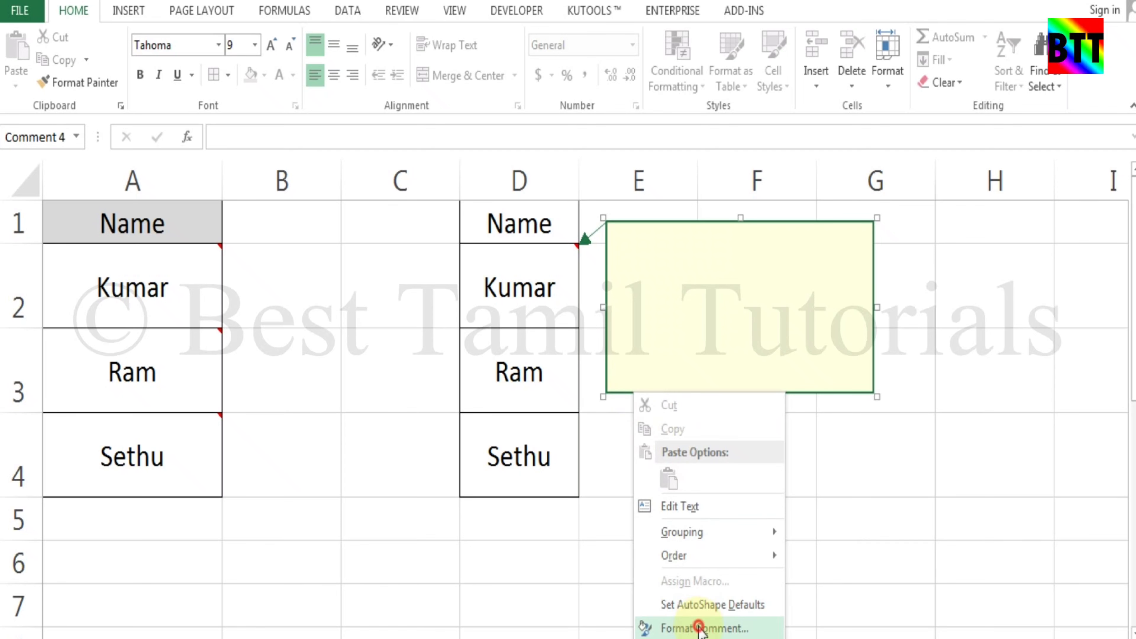
{"action": "left_click", "coordinate": [701, 628]}
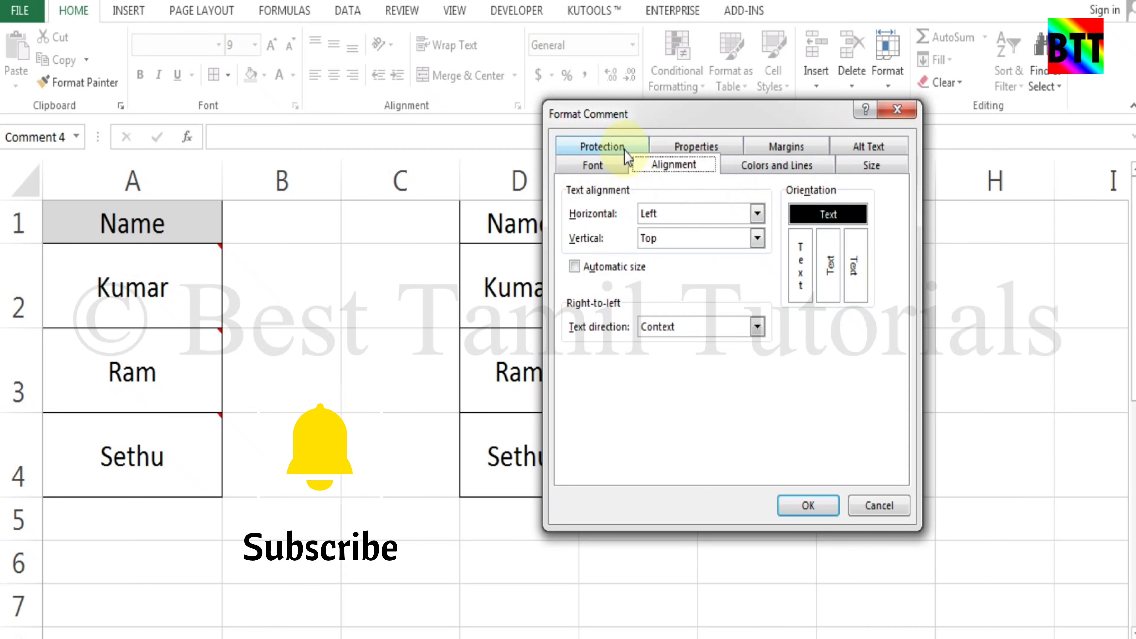
- Look through the Format Comment tabs, then open Fill Color under Colors and Lines
{"action": "left_click", "coordinate": [624, 149]}
{"action": "left_click", "coordinate": [693, 166]}
{"action": "left_click", "coordinate": [783, 175]}
{"action": "left_click", "coordinate": [870, 173]}
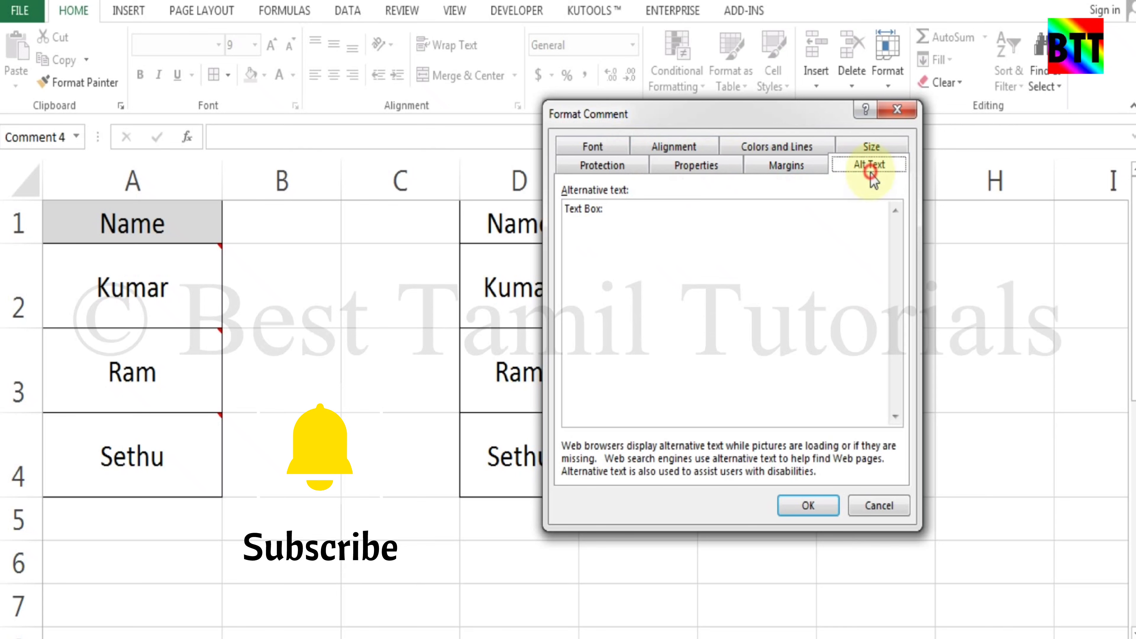
{"action": "left_click", "coordinate": [890, 152]}
{"action": "left_click", "coordinate": [791, 161]}
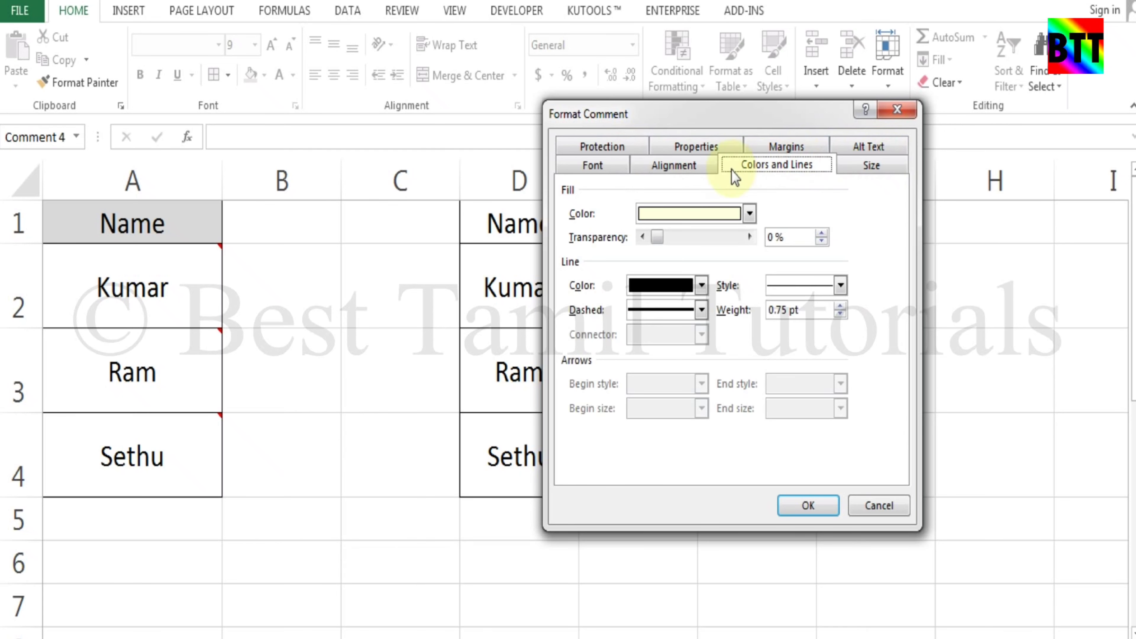
{"action": "left_click", "coordinate": [692, 166]}
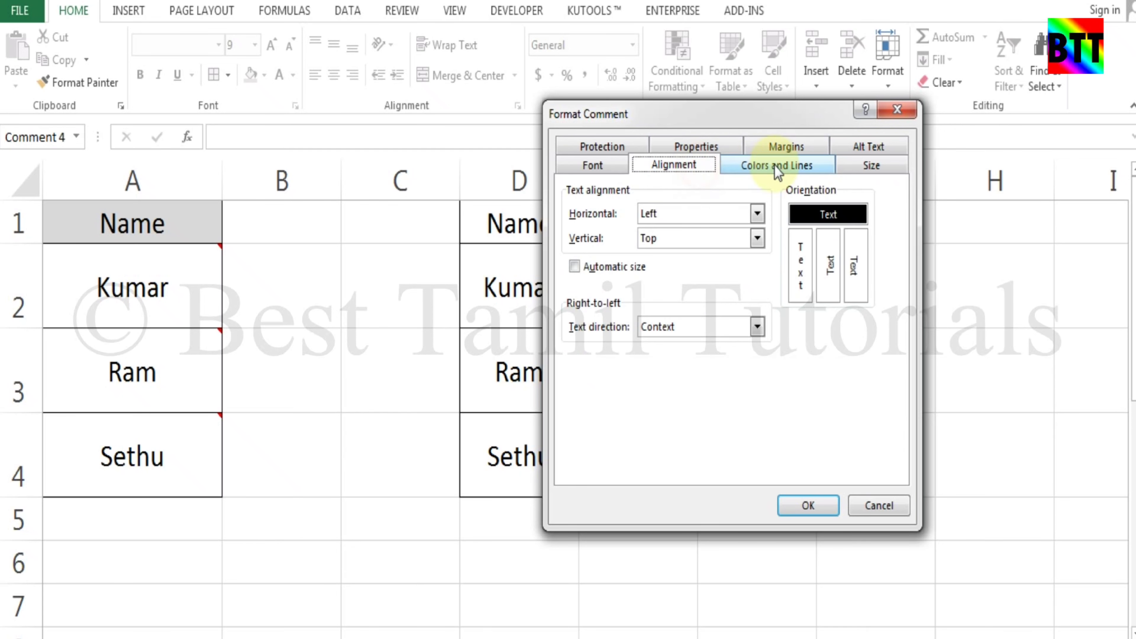
{"action": "left_click", "coordinate": [779, 166]}
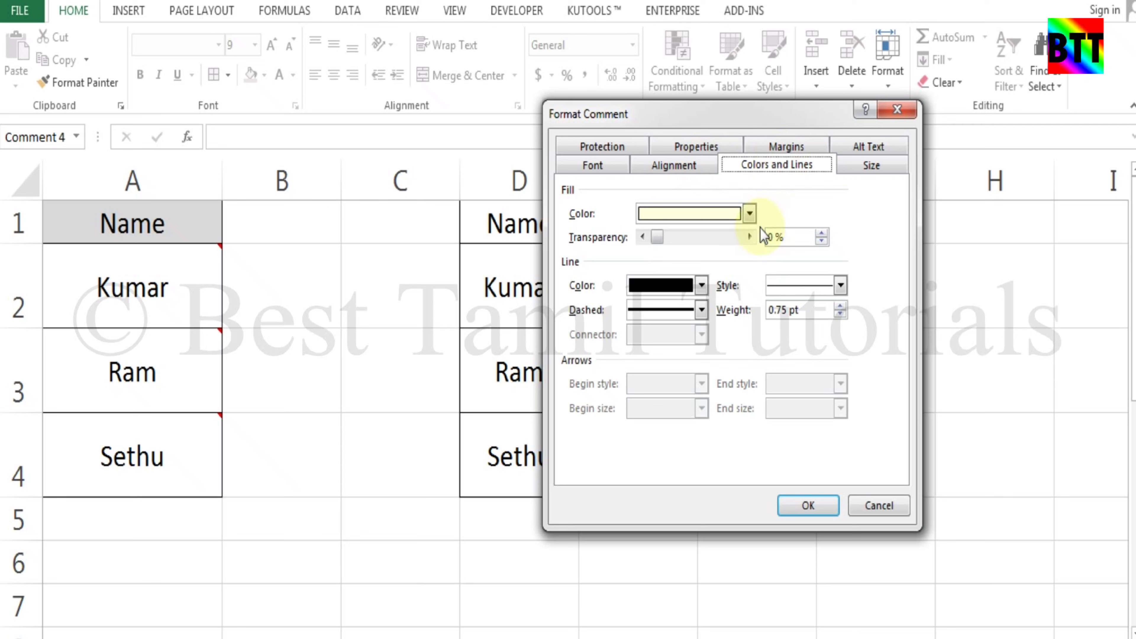
{"action": "left_click", "coordinate": [748, 214]}
{"action": "left_click", "coordinate": [777, 207]}
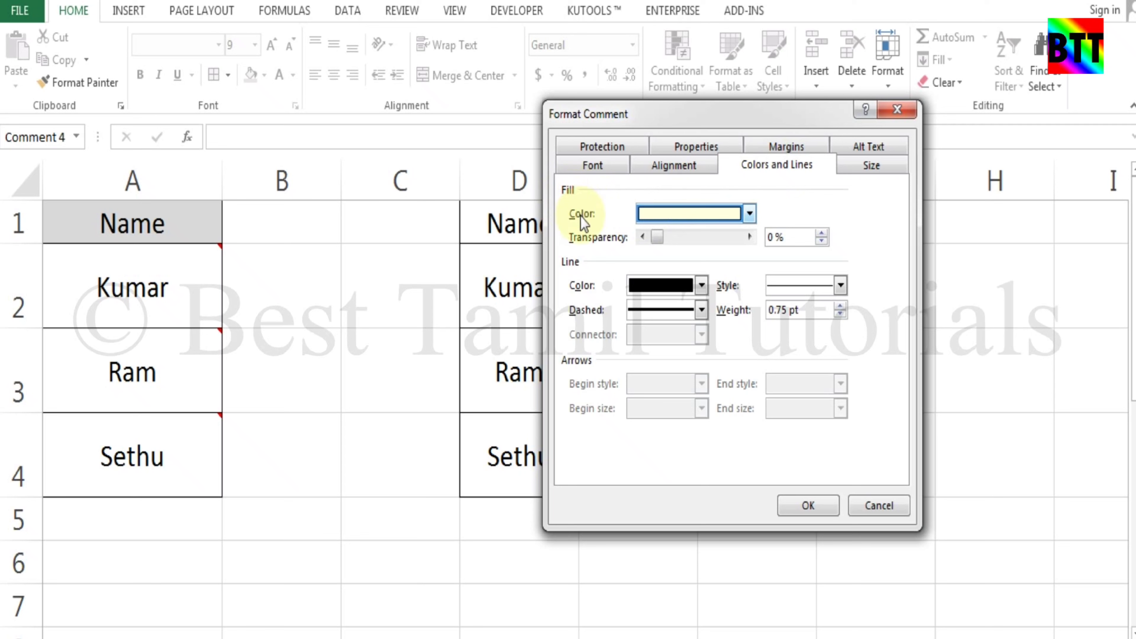
{"action": "left_click", "coordinate": [749, 214]}
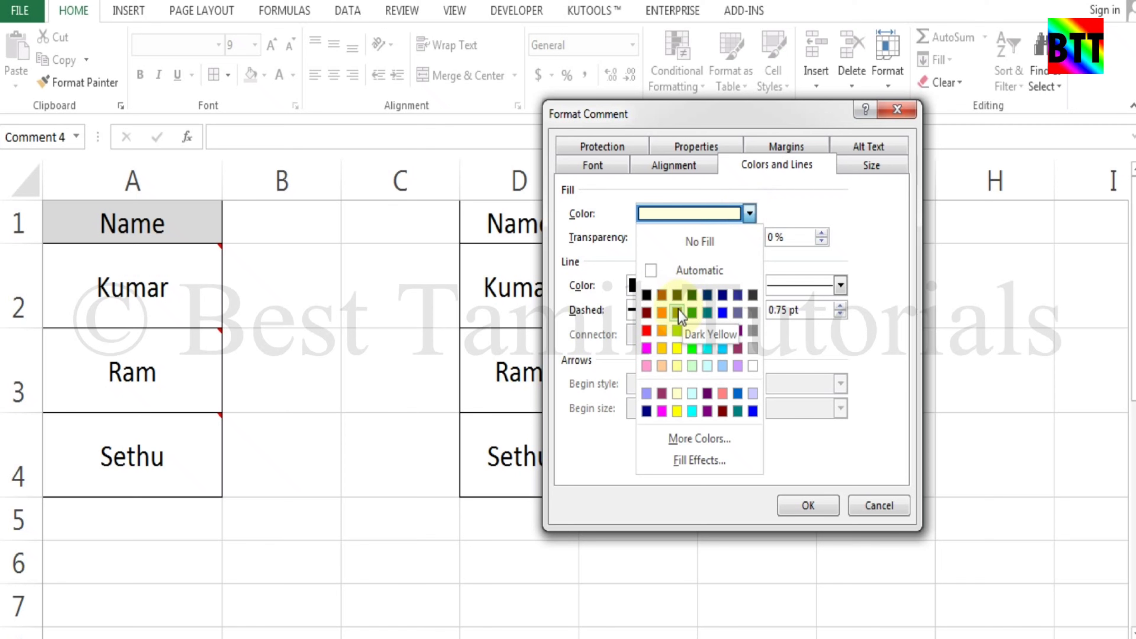
- Go to Fill Effects' Picture tab and start selecting a picture for the comment fill
{"action": "left_click", "coordinate": [687, 459]}
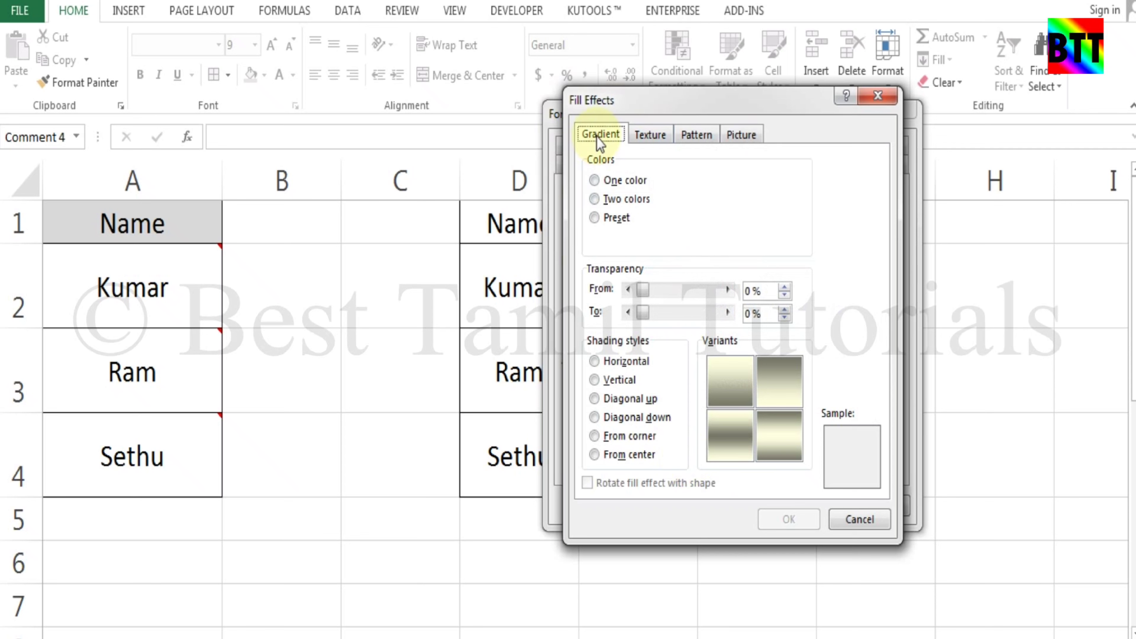
{"action": "left_click", "coordinate": [750, 140]}
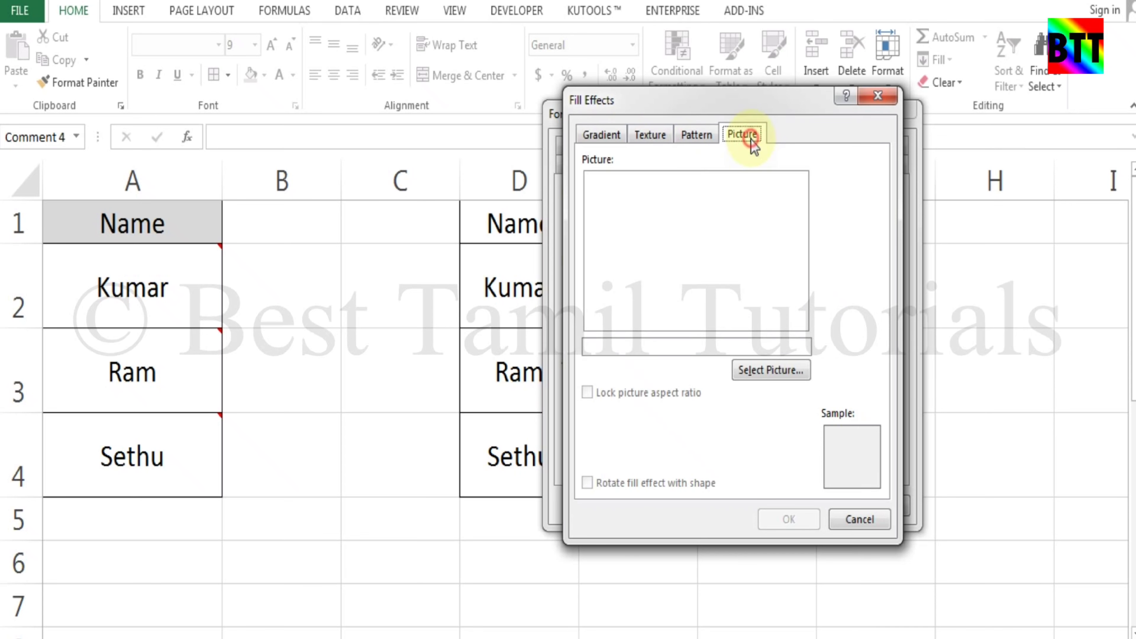
{"action": "left_click", "coordinate": [765, 371]}
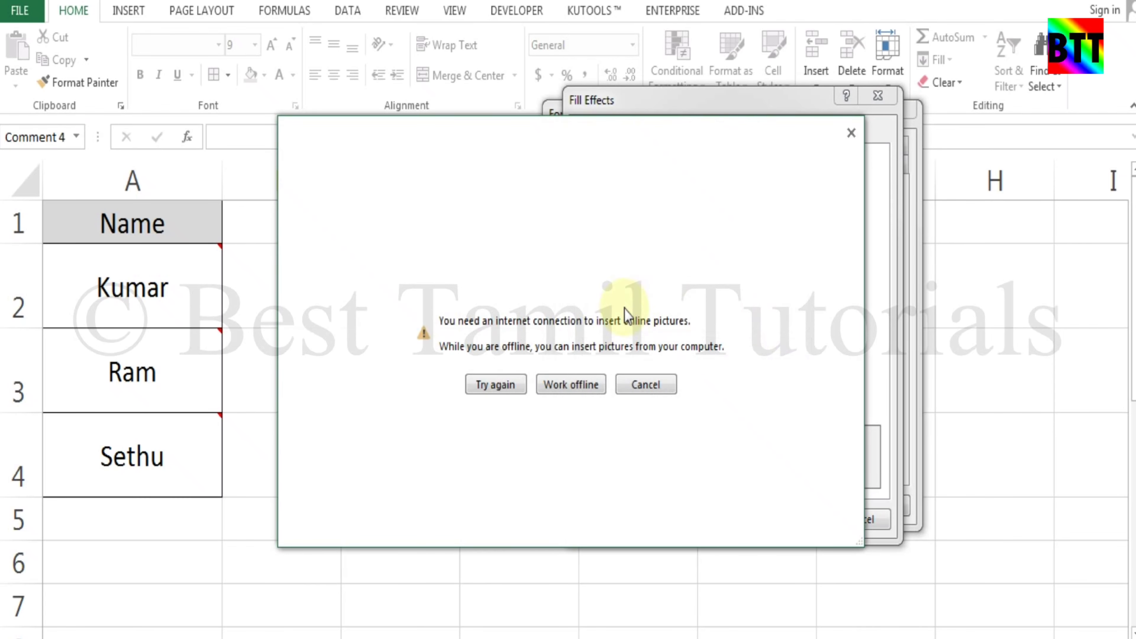
- Work offline and pick the Koala sample picture as the comment's fill image
{"action": "left_click", "coordinate": [570, 389]}
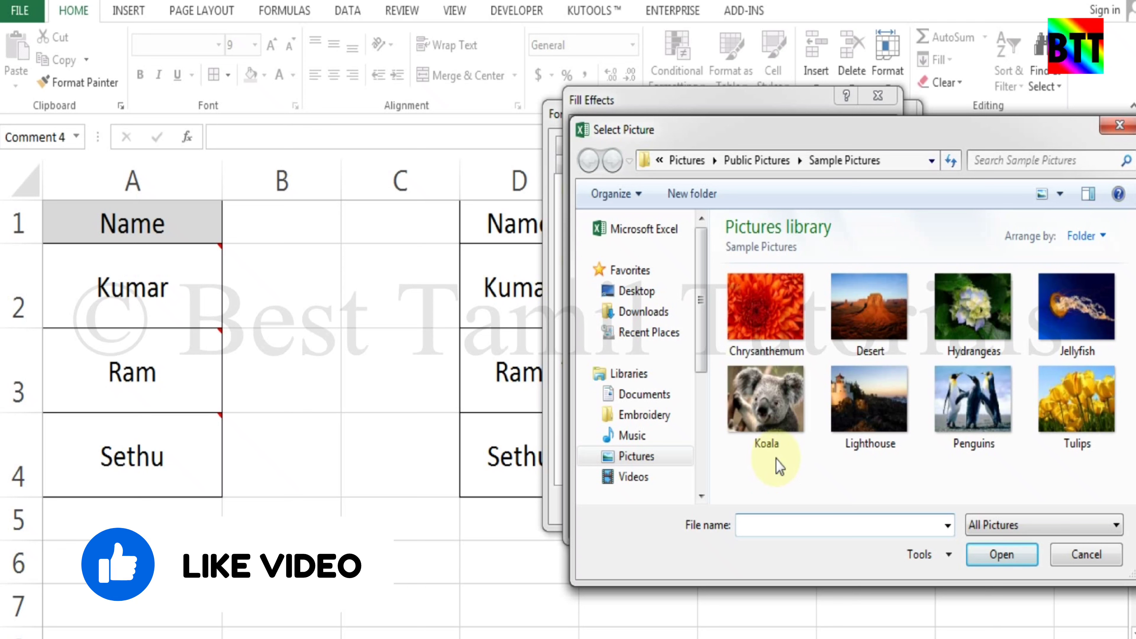
{"action": "left_click", "coordinate": [778, 430]}
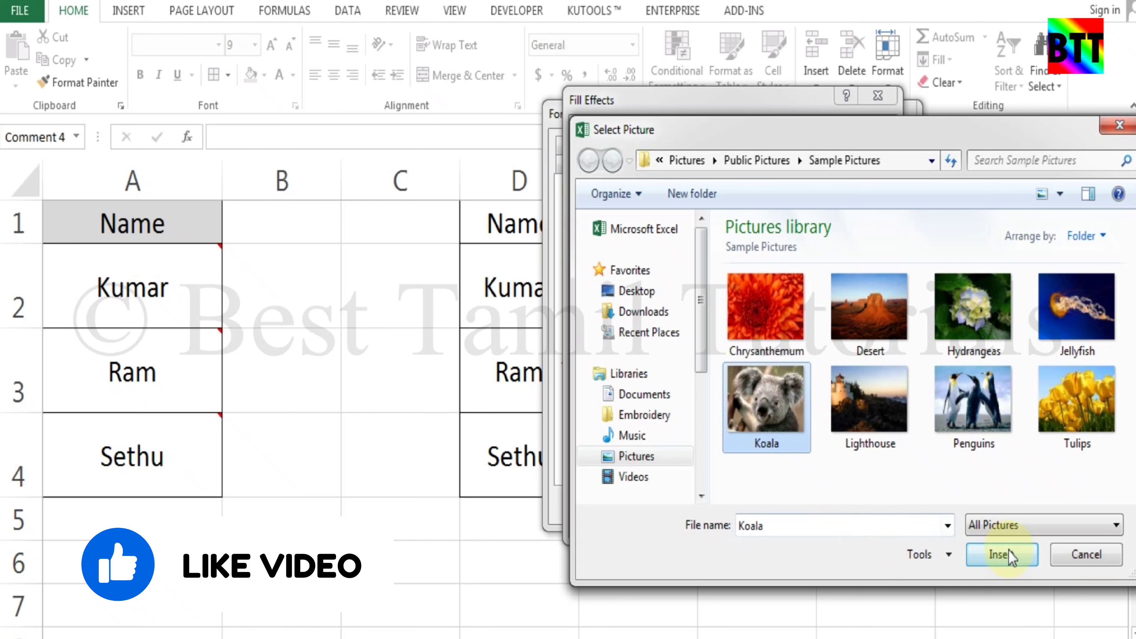
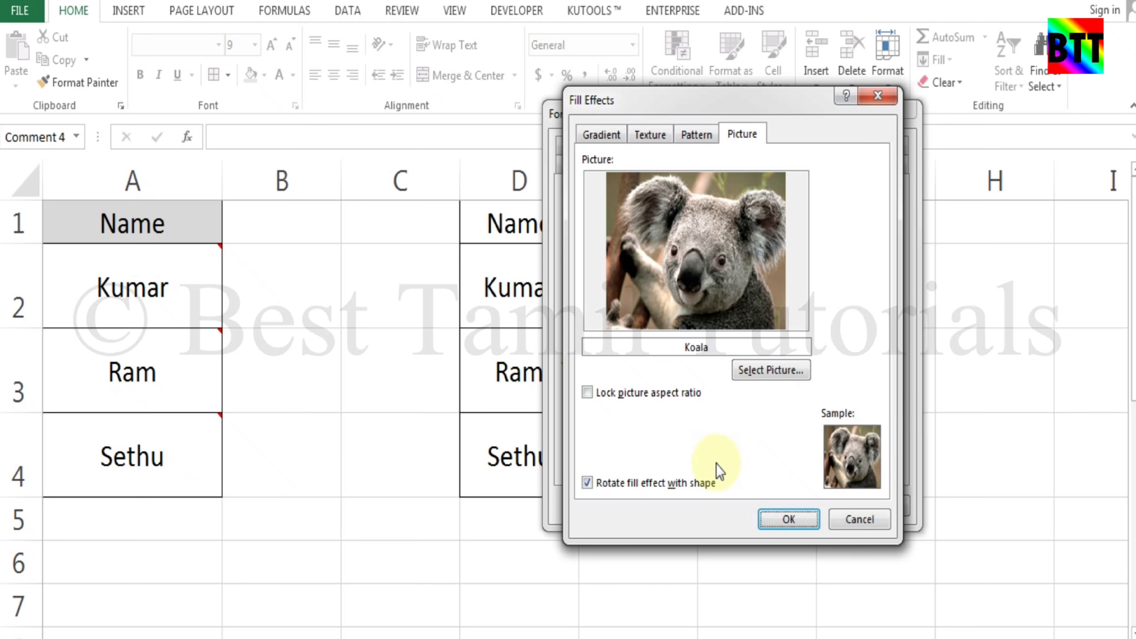
- Lock the koala picture's aspect ratio and apply it as the fill of Kumar's comment
{"action": "left_click", "coordinate": [691, 394]}
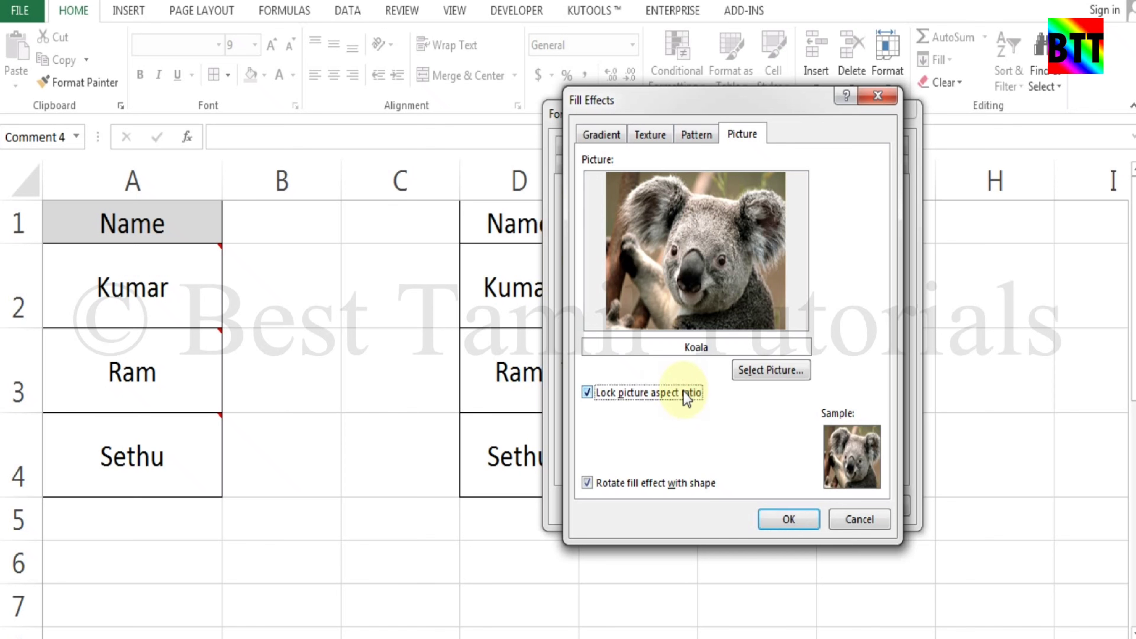
{"action": "left_click", "coordinate": [785, 523]}
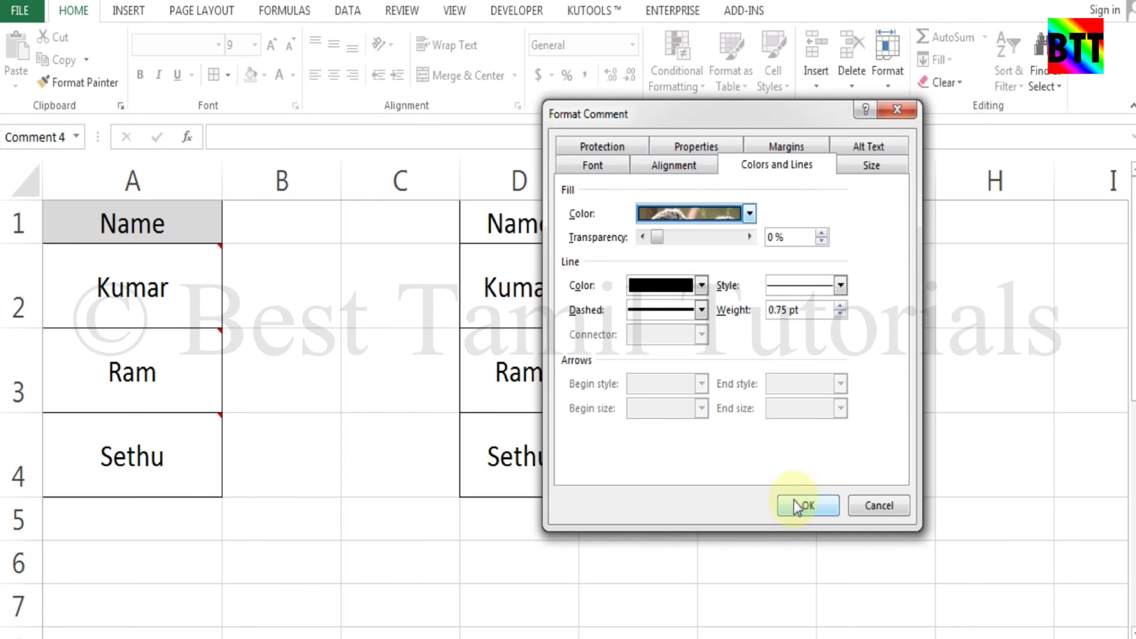
{"action": "left_click", "coordinate": [799, 500]}
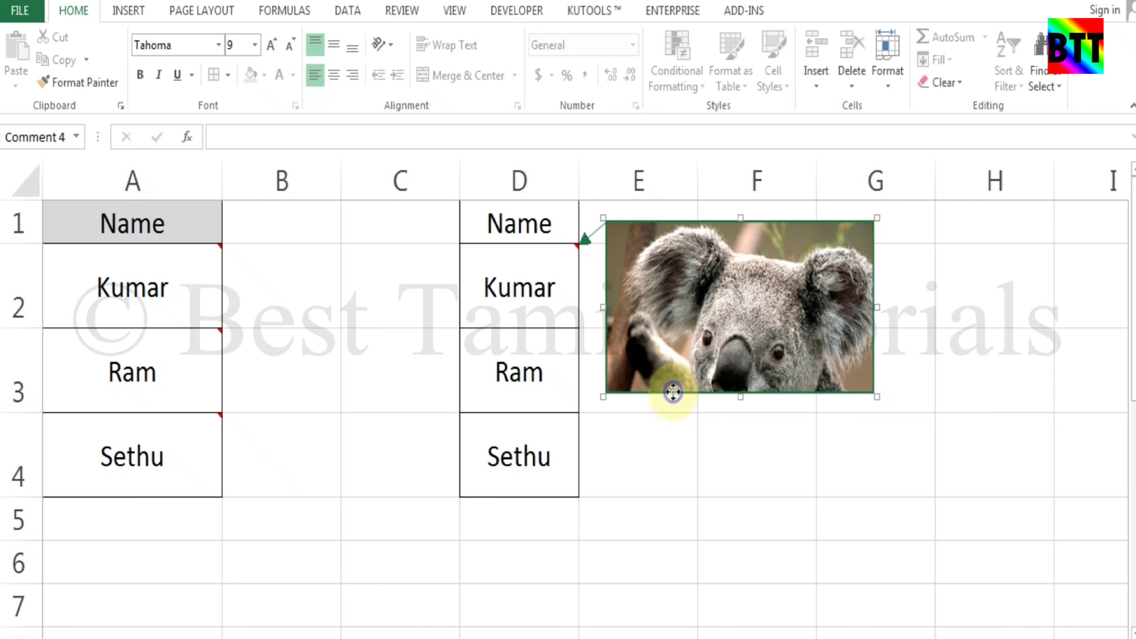
- Reapply the koala fill to Kumar's comment with Lock picture aspect ratio unchecked, then select D2
{"action": "right_click", "coordinate": [672, 393]}
{"action": "left_click", "coordinate": [720, 627]}
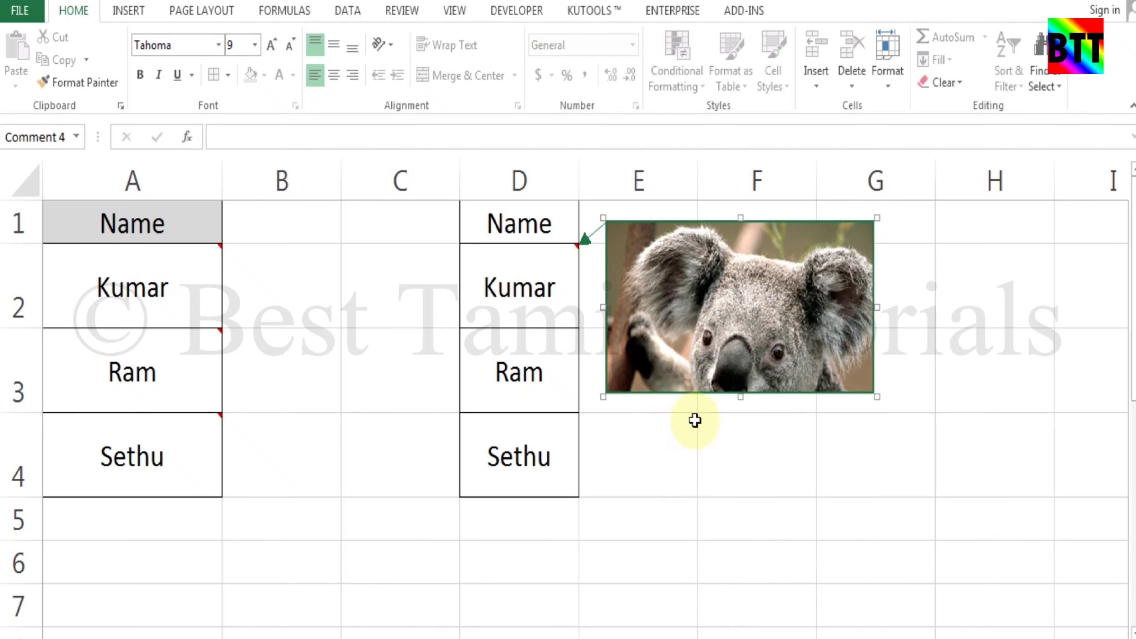
{"action": "left_click", "coordinate": [752, 216]}
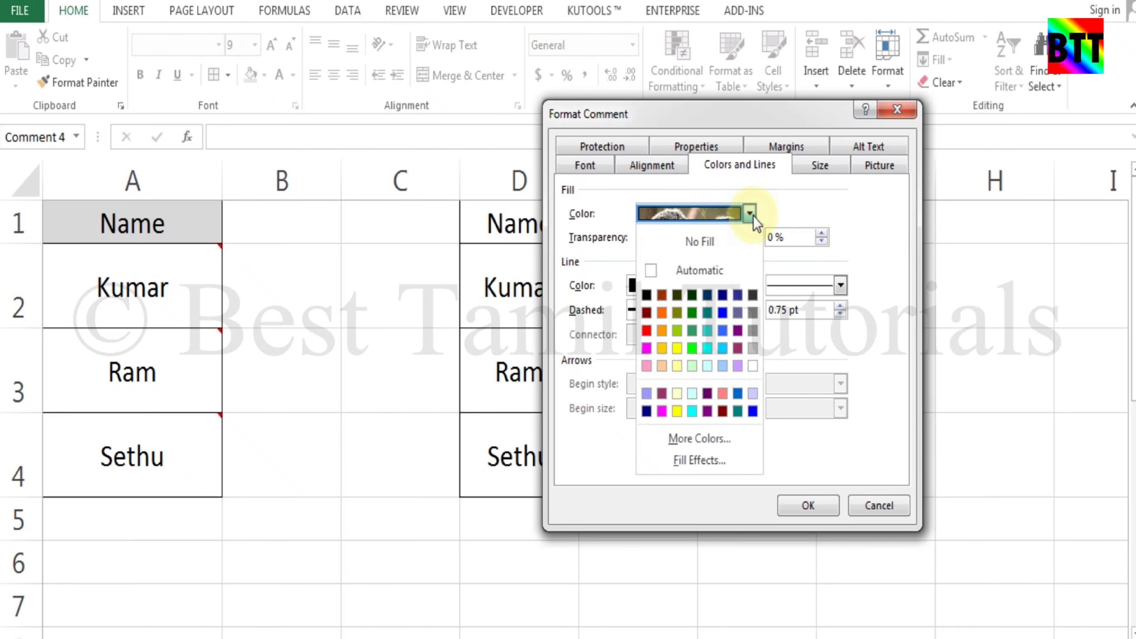
{"action": "left_click", "coordinate": [675, 461]}
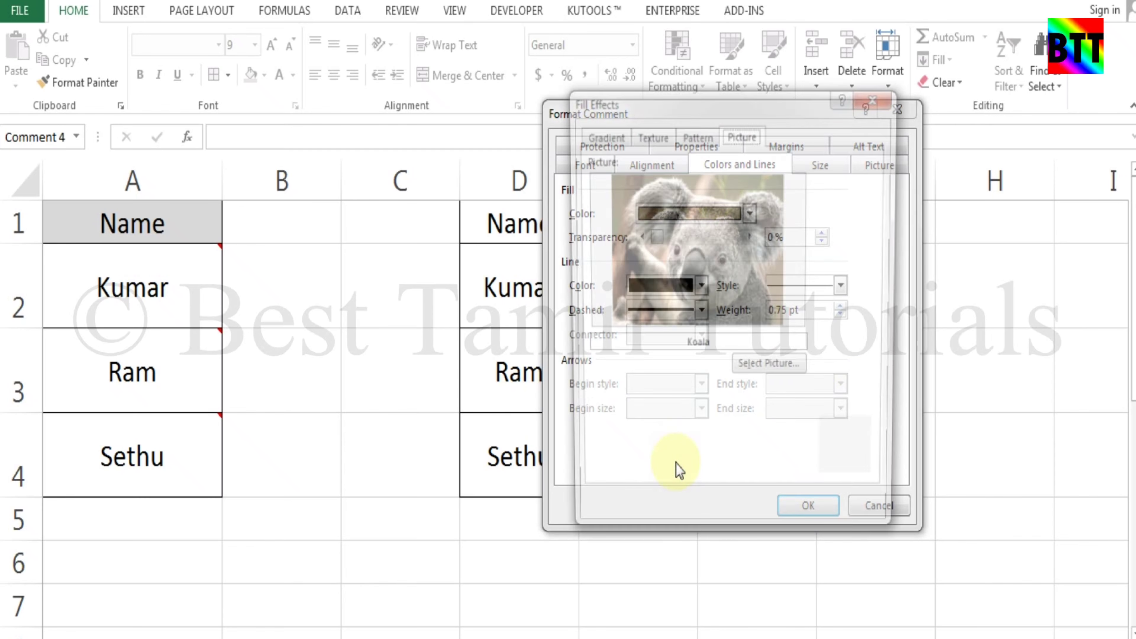
{"action": "left_click", "coordinate": [623, 394]}
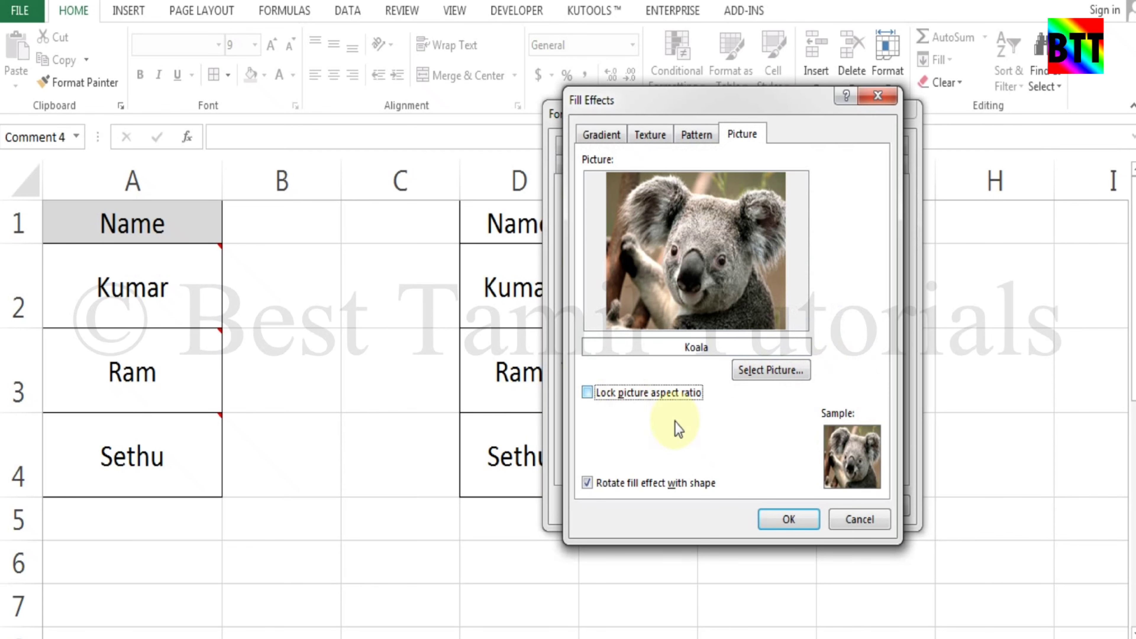
{"action": "left_click", "coordinate": [668, 393]}
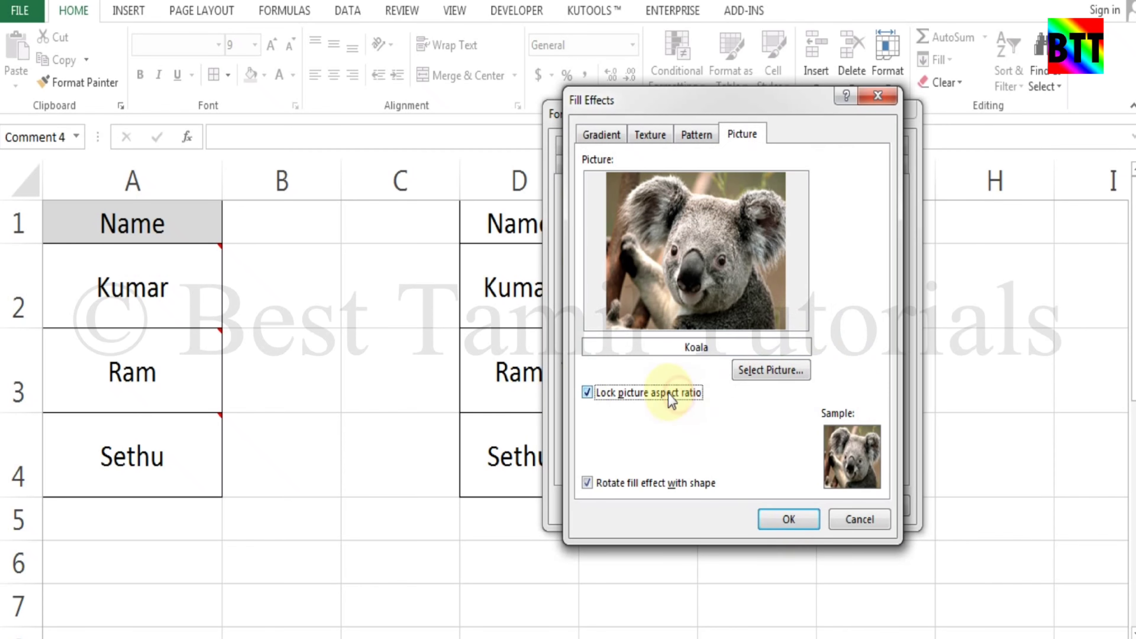
{"action": "left_click", "coordinate": [668, 394]}
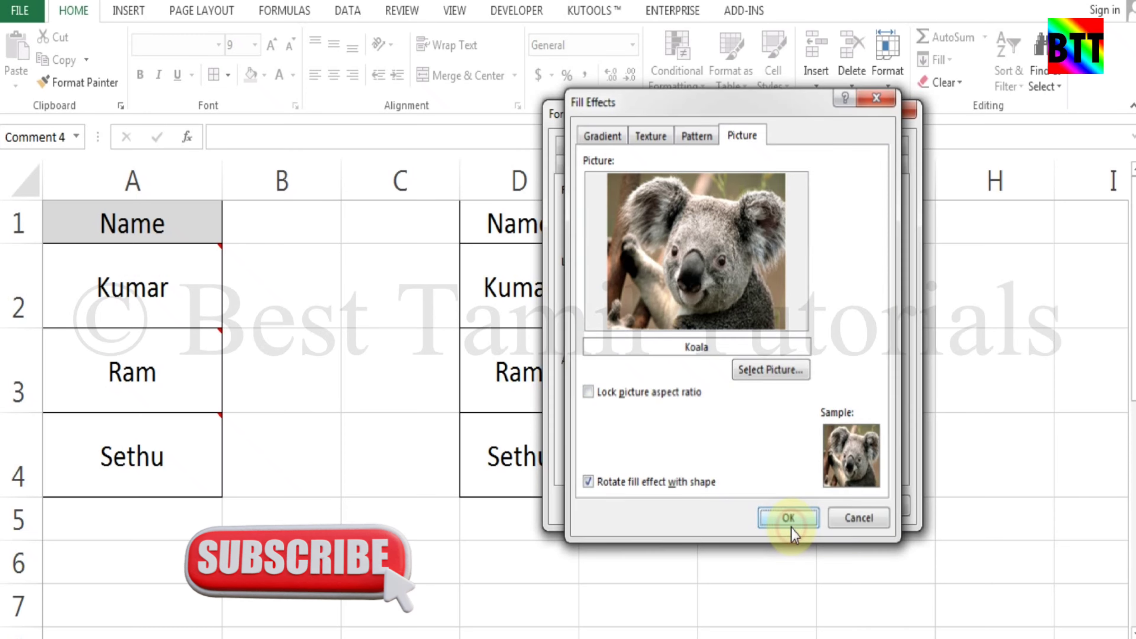
{"action": "left_click", "coordinate": [790, 528]}
{"action": "left_click", "coordinate": [799, 507]}
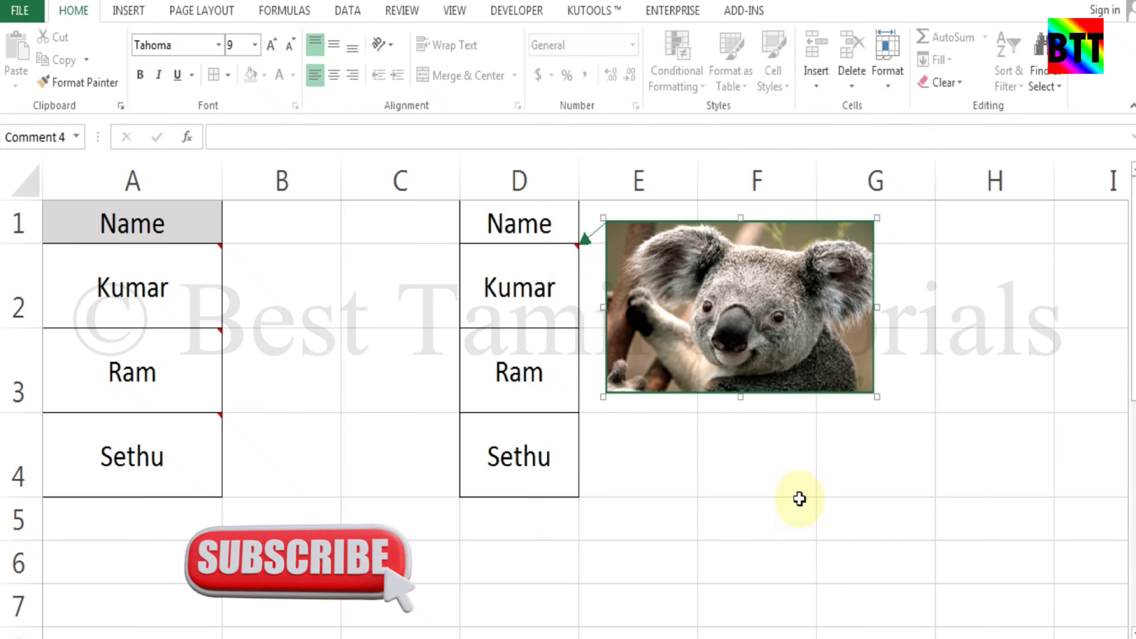
{"action": "left_click", "coordinate": [825, 492]}
{"action": "left_click", "coordinate": [542, 320]}
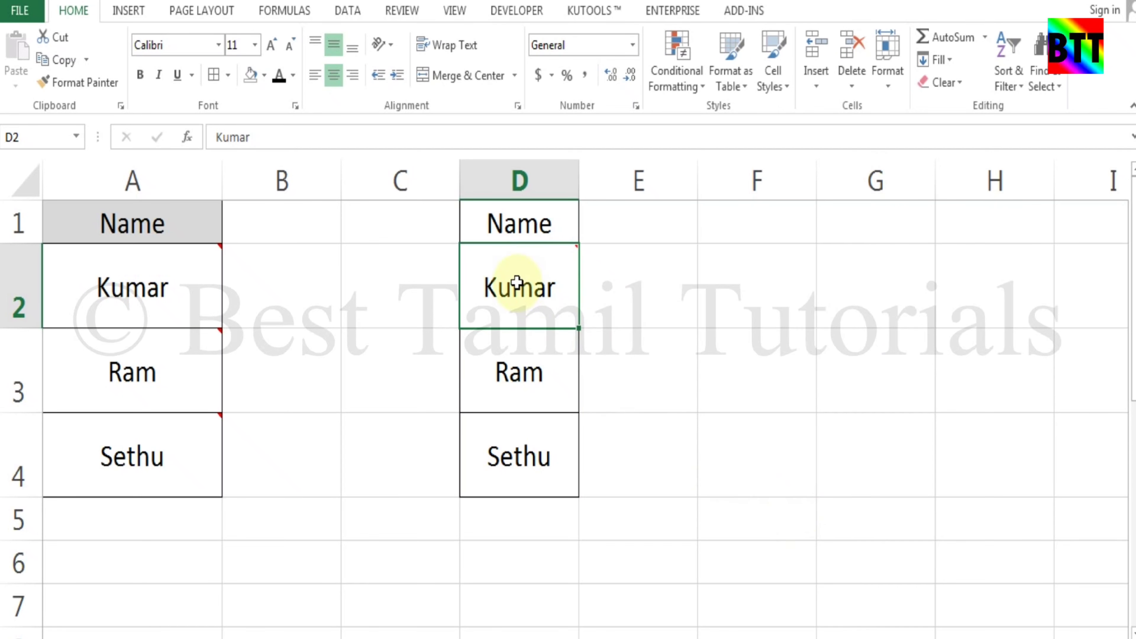
- Insert a comment on D3, delete its author name, and bring up Format Comment
{"action": "left_click", "coordinate": [540, 375]}
{"action": "right_click", "coordinate": [544, 378]}
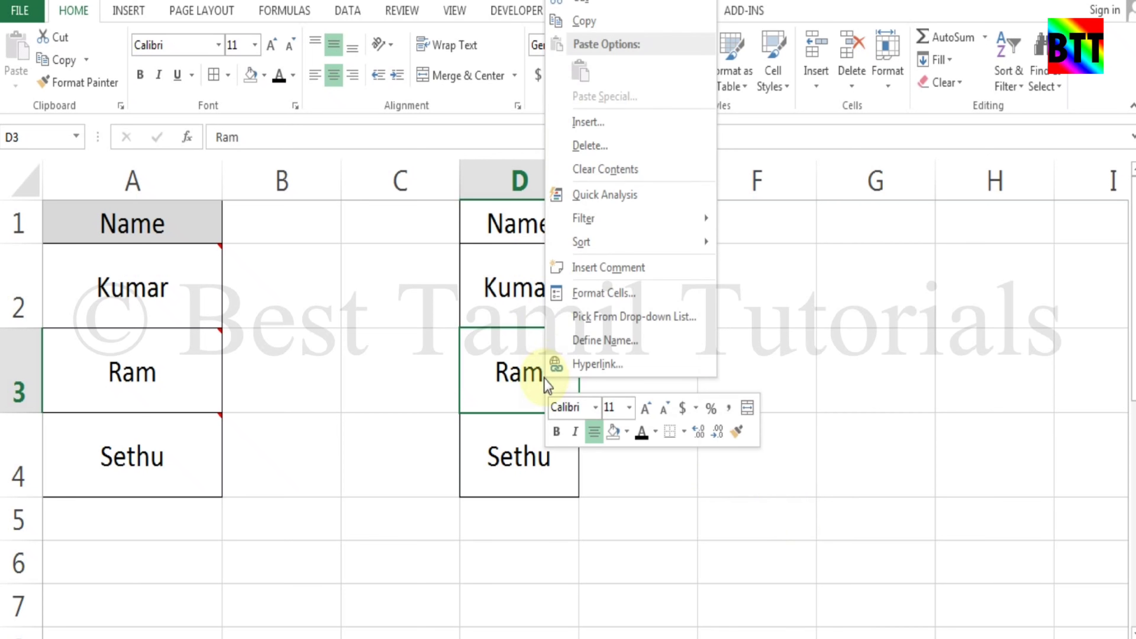
{"action": "left_click", "coordinate": [614, 268]}
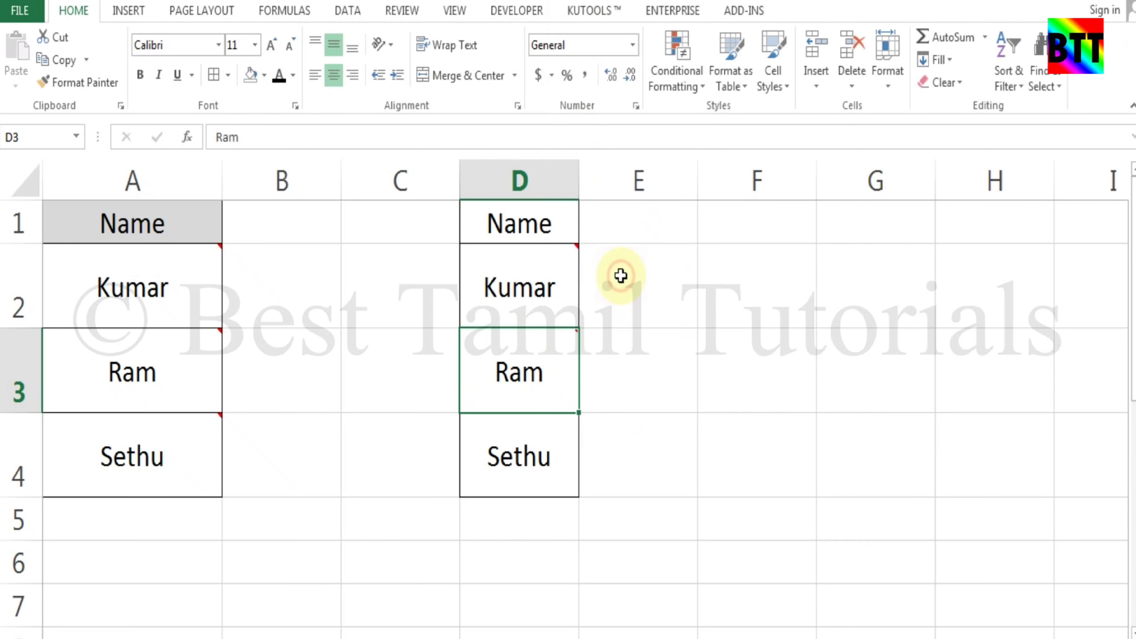
{"action": "left_click_drag", "start_coordinate": [710, 337], "coordinate": [520, 330]}
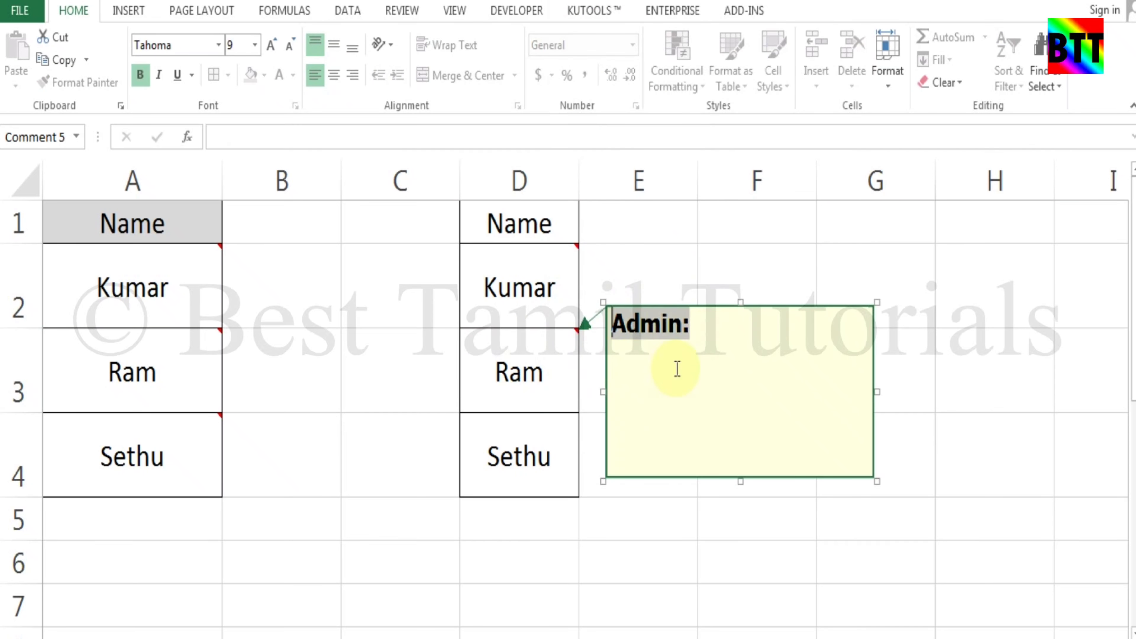
{"action": "key", "text": "Delete"}
{"action": "right_click", "coordinate": [666, 305]}
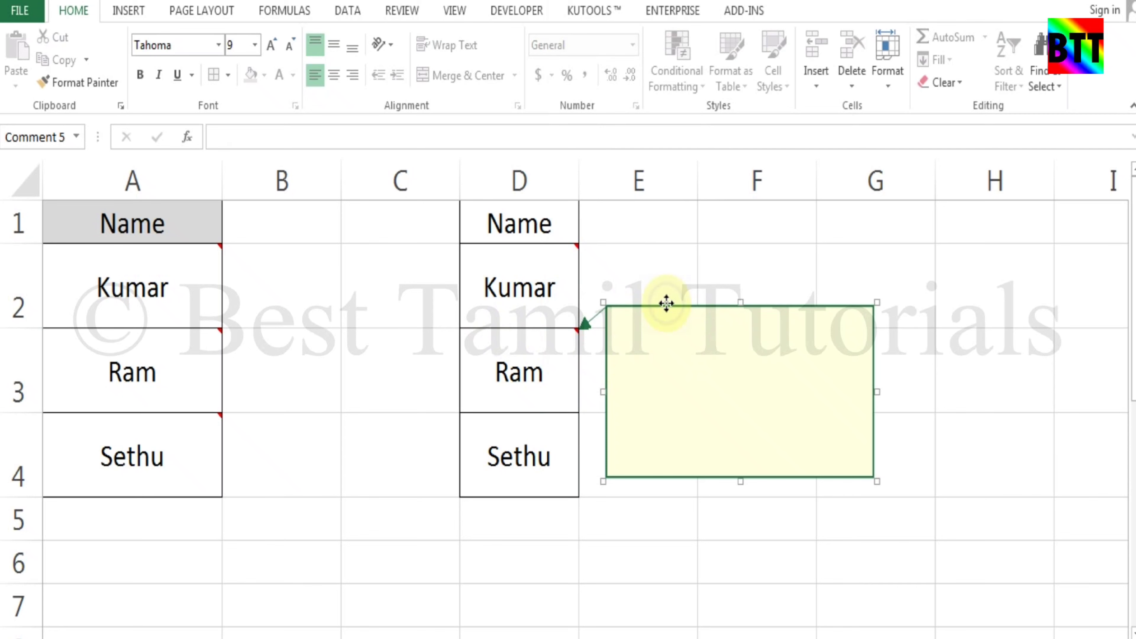
{"action": "left_click", "coordinate": [692, 538]}
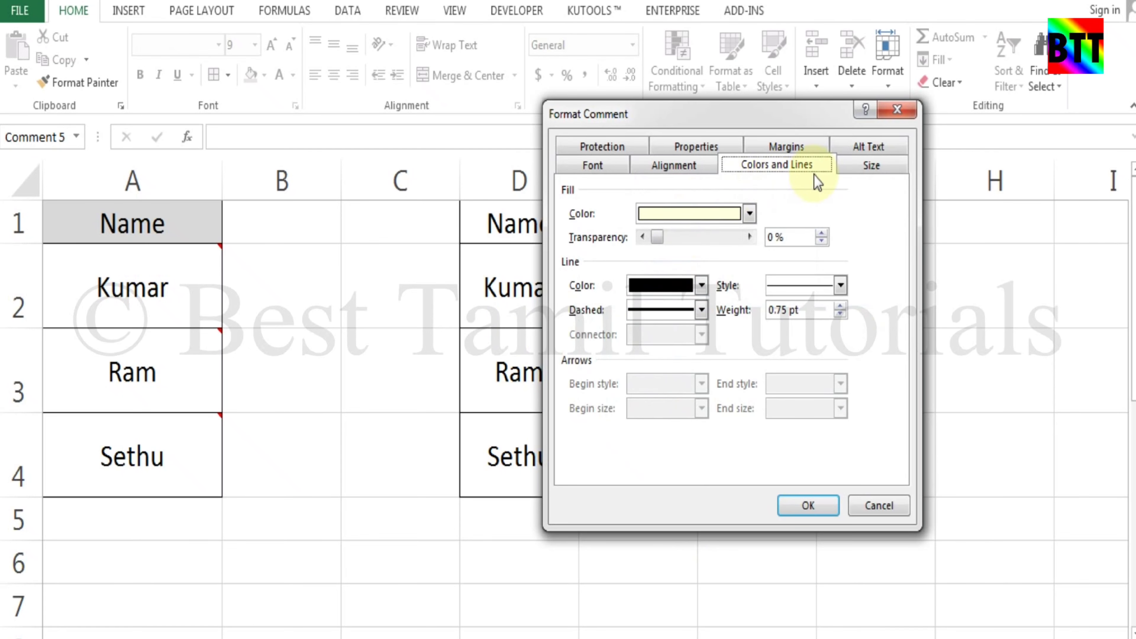
- Pick the Desert sample picture in Fill Effects and apply it to Ram's D3 comment
{"action": "left_click", "coordinate": [747, 214]}
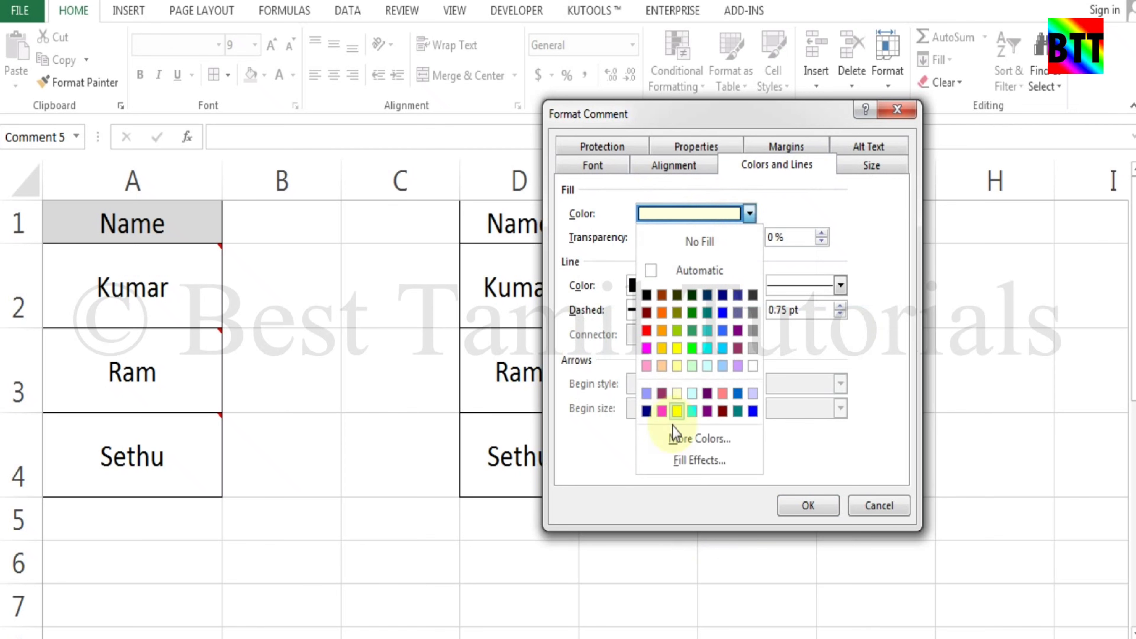
{"action": "left_click", "coordinate": [672, 459]}
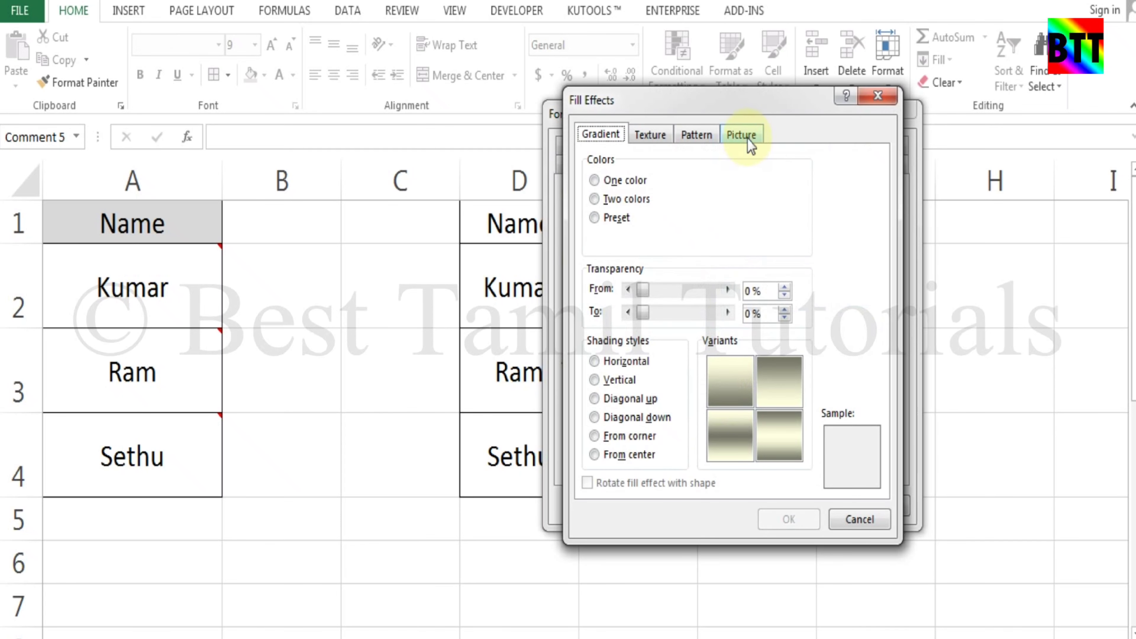
{"action": "left_click", "coordinate": [747, 136]}
{"action": "left_click", "coordinate": [770, 370]}
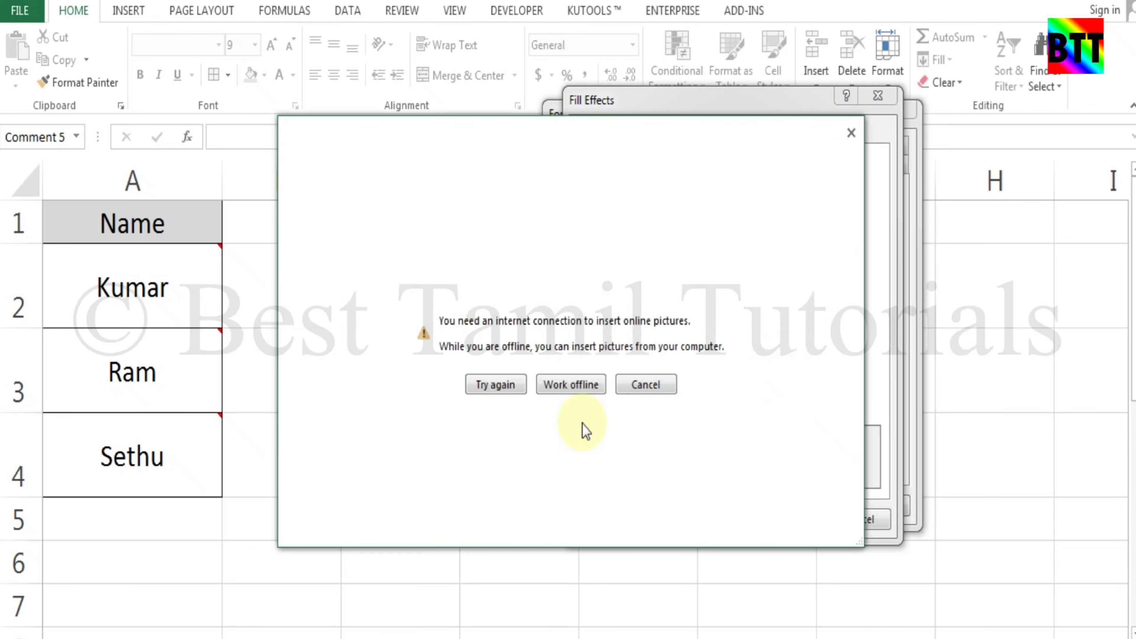
{"action": "left_click", "coordinate": [566, 393]}
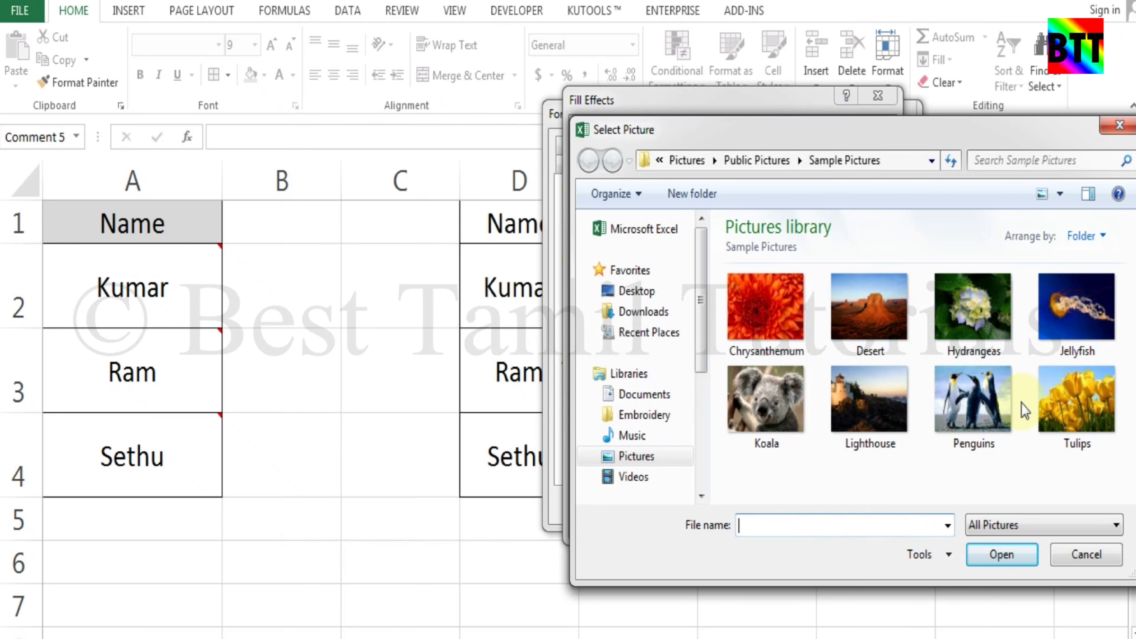
{"action": "left_click", "coordinate": [872, 313]}
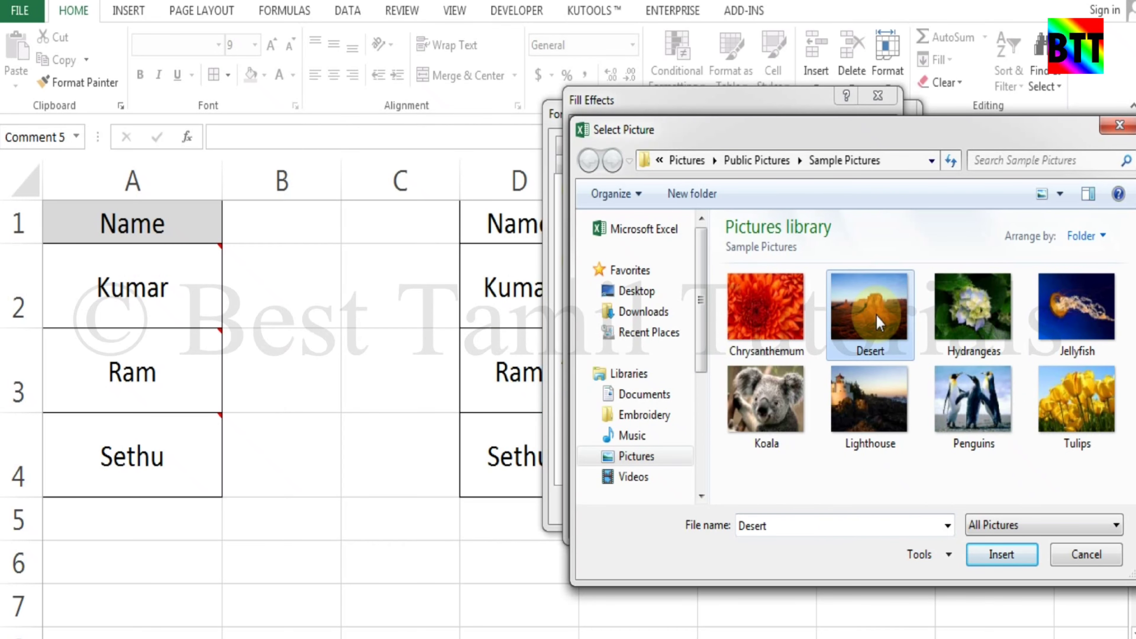
{"action": "key", "text": "Return"}
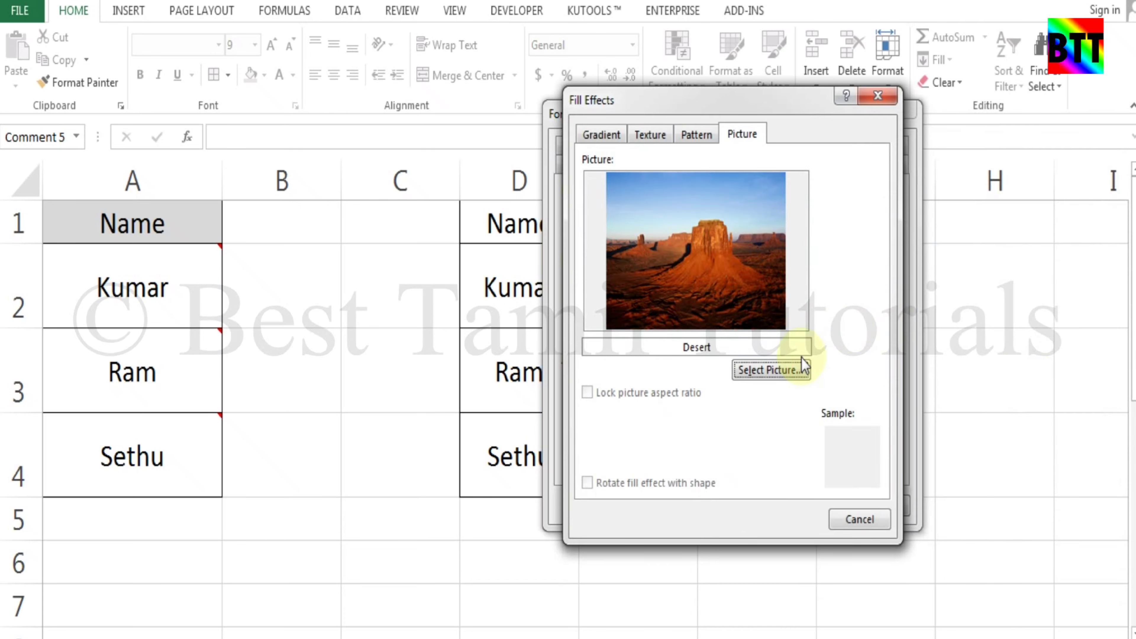
{"action": "left_click", "coordinate": [790, 520]}
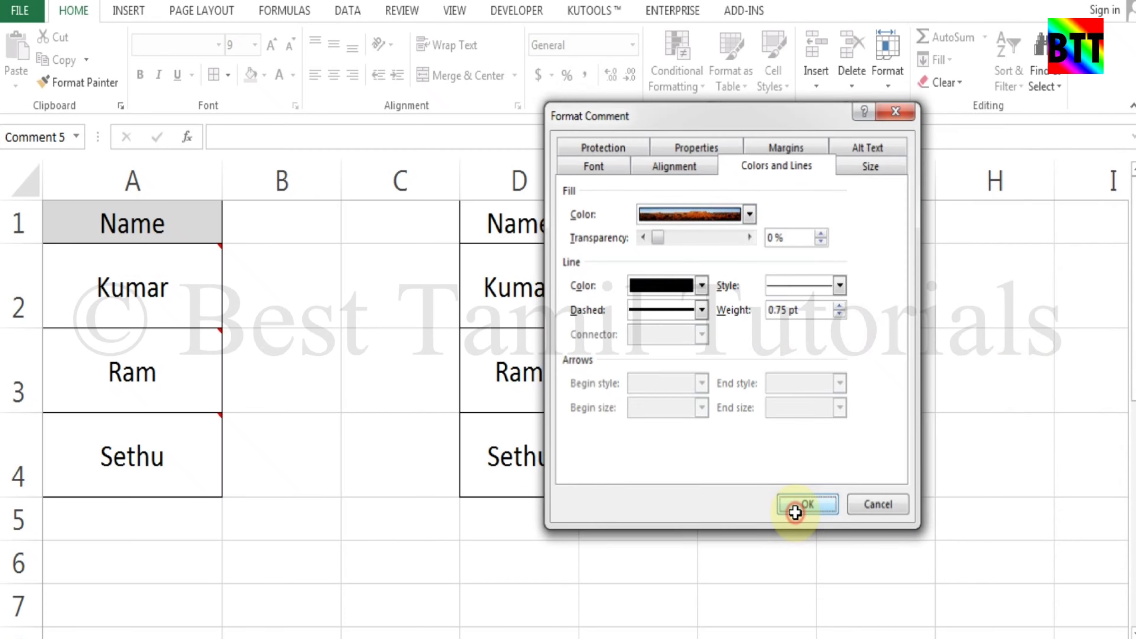
{"action": "left_click", "coordinate": [794, 508]}
{"action": "left_click", "coordinate": [978, 524]}
{"action": "mouse_move", "coordinate": [519, 371]}
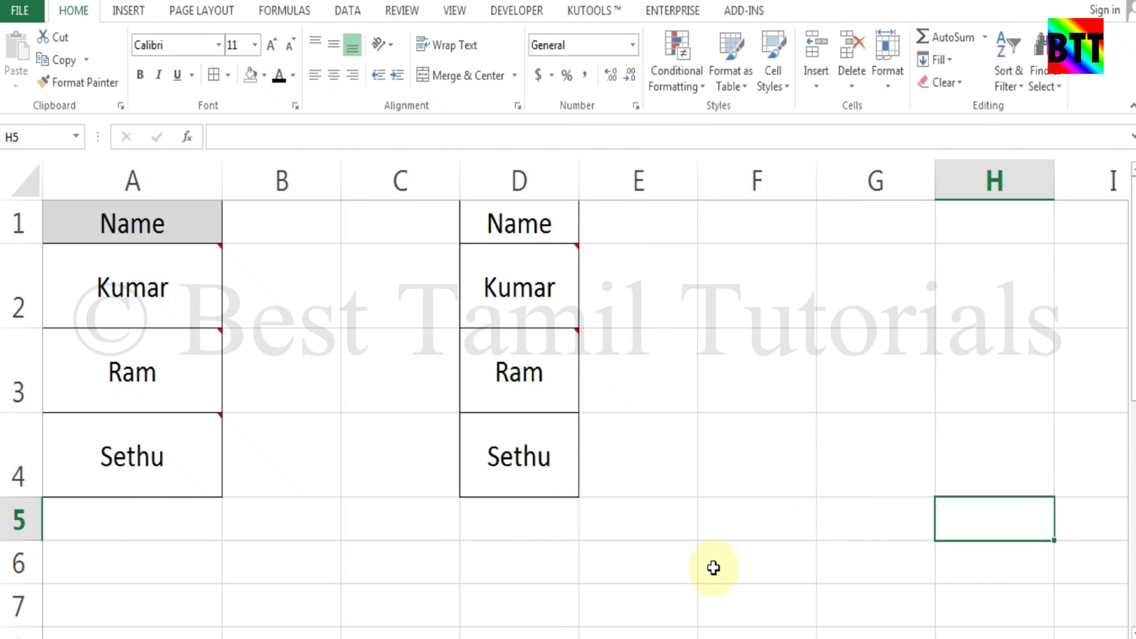